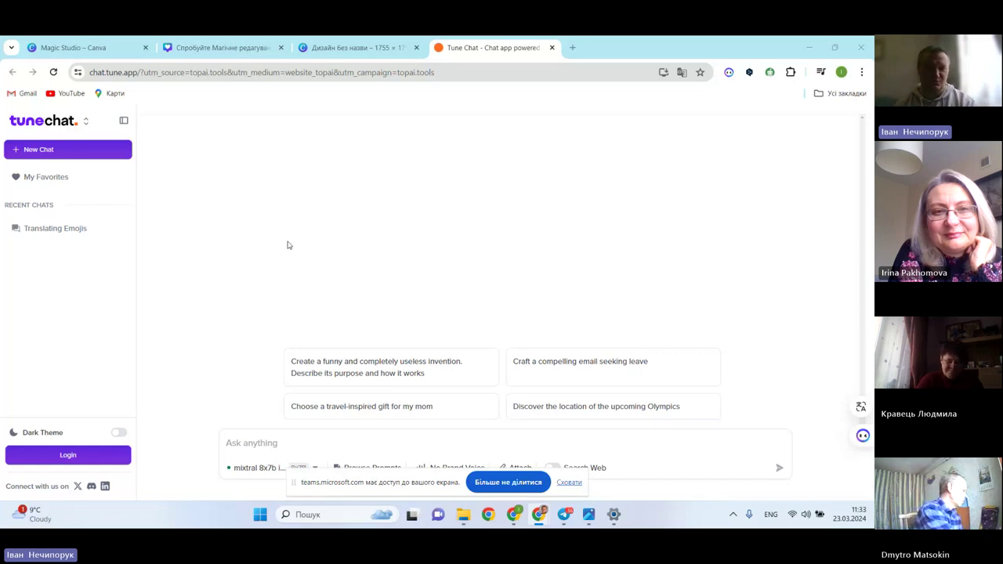
Insert the Emoji Translation template from the prompt library into the chat message
{"action": "left_click_drag", "start_coordinate": [392, 477], "coordinate": [674, 189]}
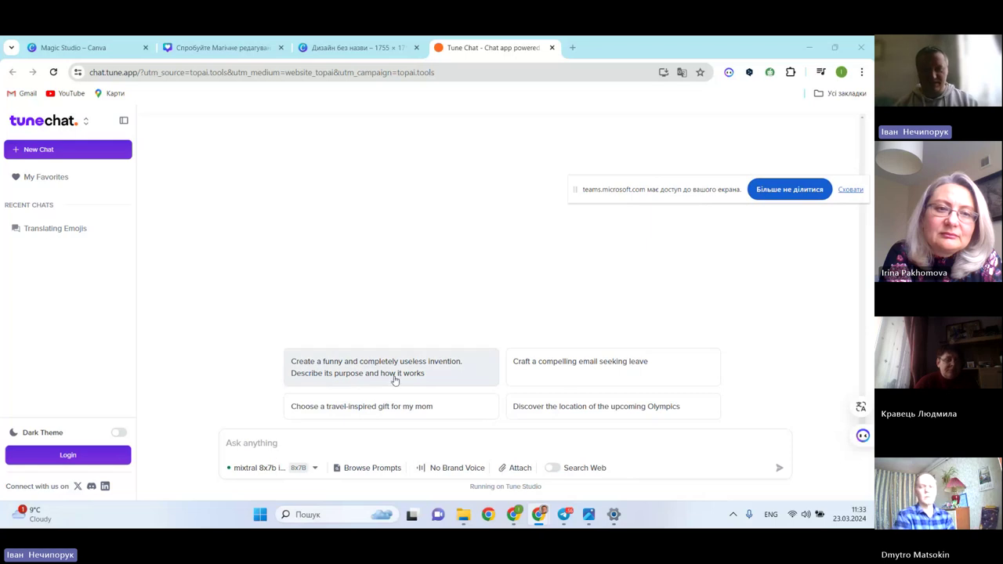
{"action": "left_click", "coordinate": [340, 471]}
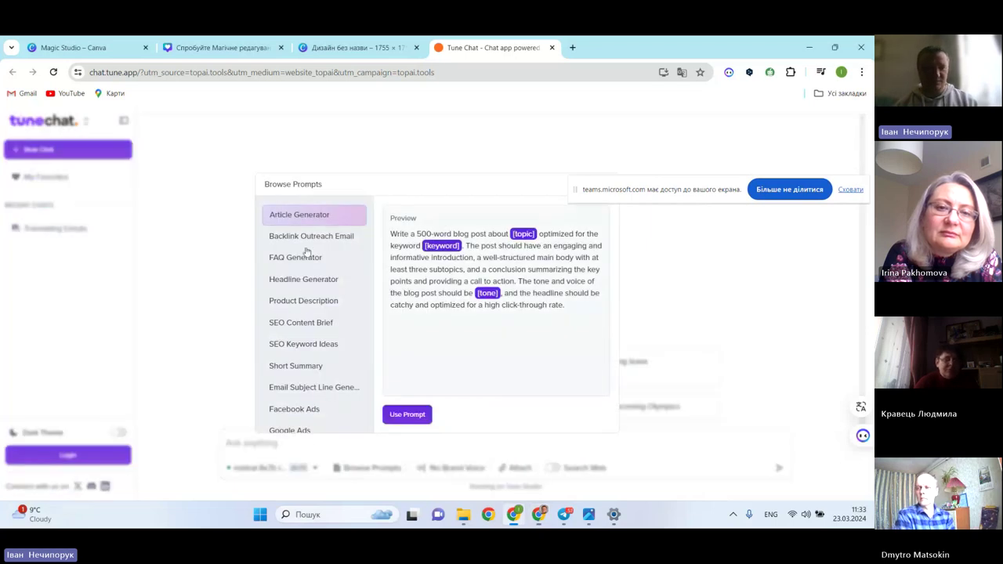
{"action": "scroll", "coordinate": [306, 266], "scroll_direction": "down", "scroll_amount": 2}
{"action": "scroll", "coordinate": [309, 290], "scroll_direction": "up", "scroll_amount": 1}
{"action": "scroll", "coordinate": [304, 330], "scroll_direction": "down", "scroll_amount": 1}
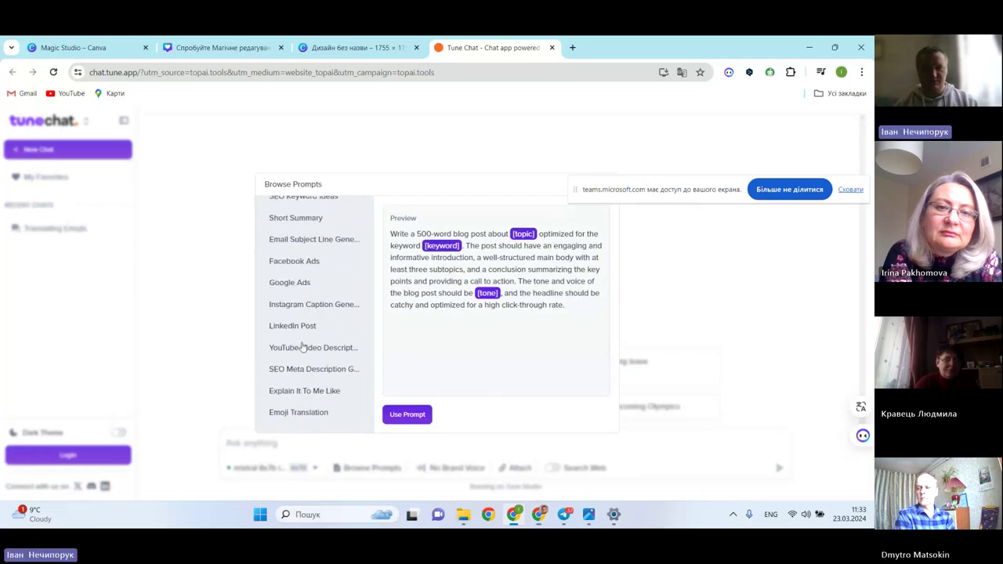
{"action": "left_click", "coordinate": [298, 413]}
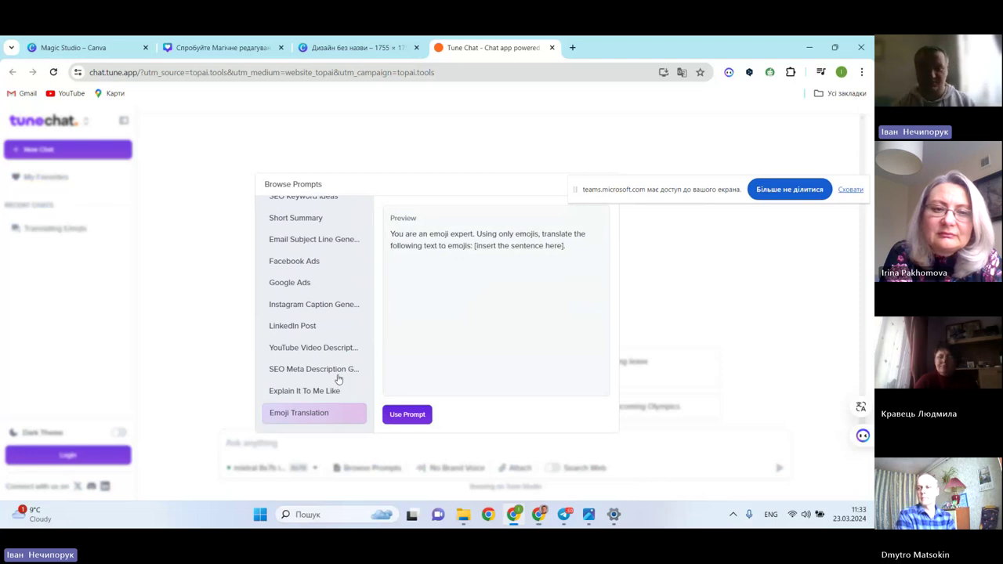
{"action": "left_click", "coordinate": [407, 416]}
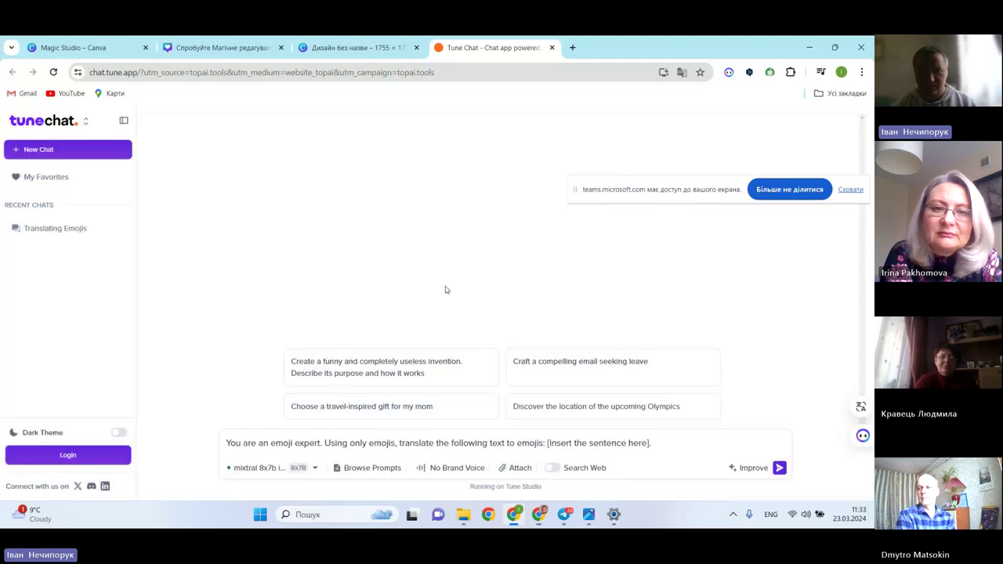
Replace the sentence placeholder in the emoji prompt with "Садок вишневий коло хати" and send the message
{"action": "left_click_drag", "start_coordinate": [550, 443], "coordinate": [659, 433]}
{"action": "key", "text": "BackSpace"}
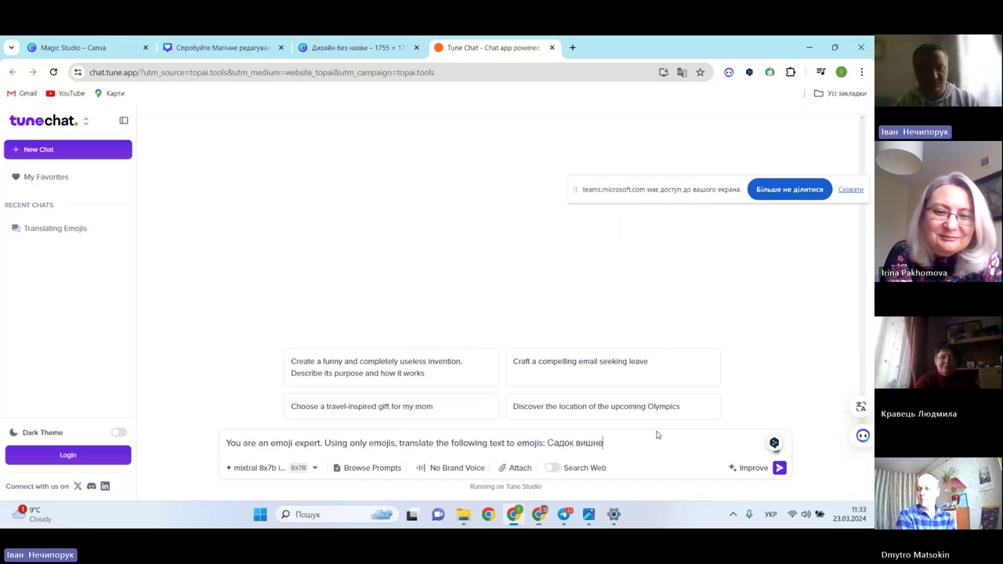
{"action": "type", "text": "Садок вишневий коло"}
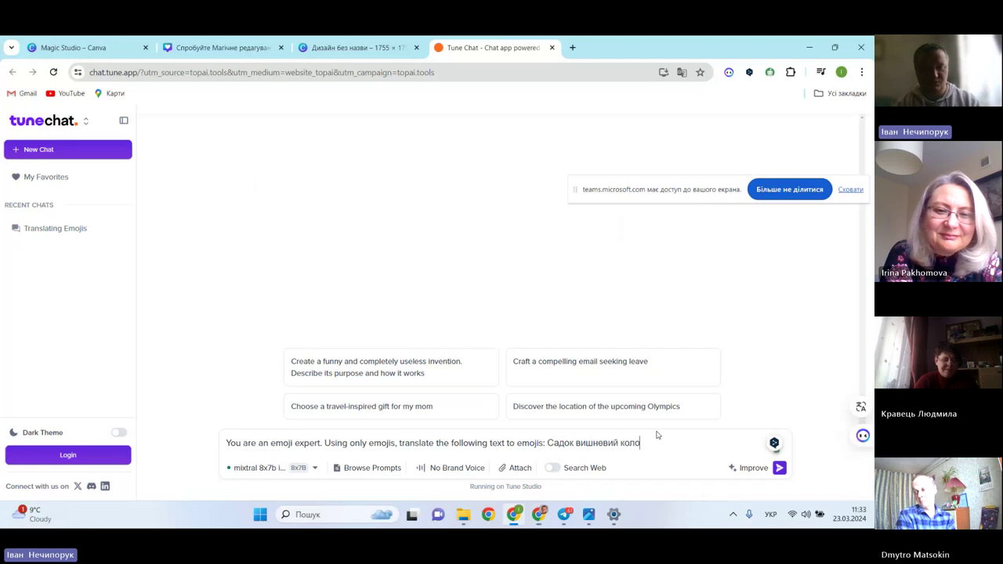
{"action": "type", "text": " хат"}
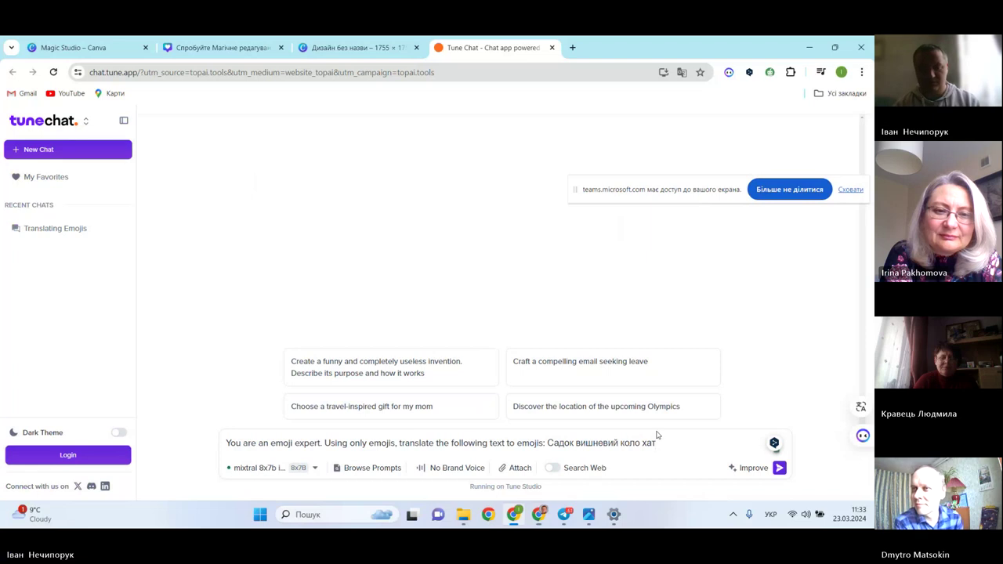
{"action": "type", "text": "и"}
{"action": "key", "text": "Return"}
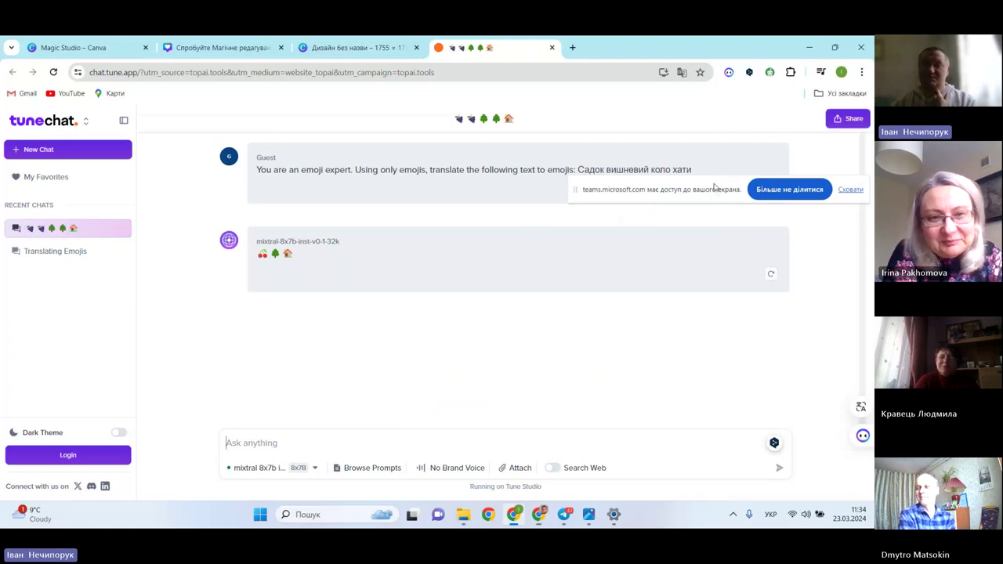
Open the newest chat and preview the LinkedIn Post, Instagram Caption, Headline Generator and Product Description prompt templates
{"action": "left_click_drag", "start_coordinate": [715, 188], "coordinate": [654, 222]}
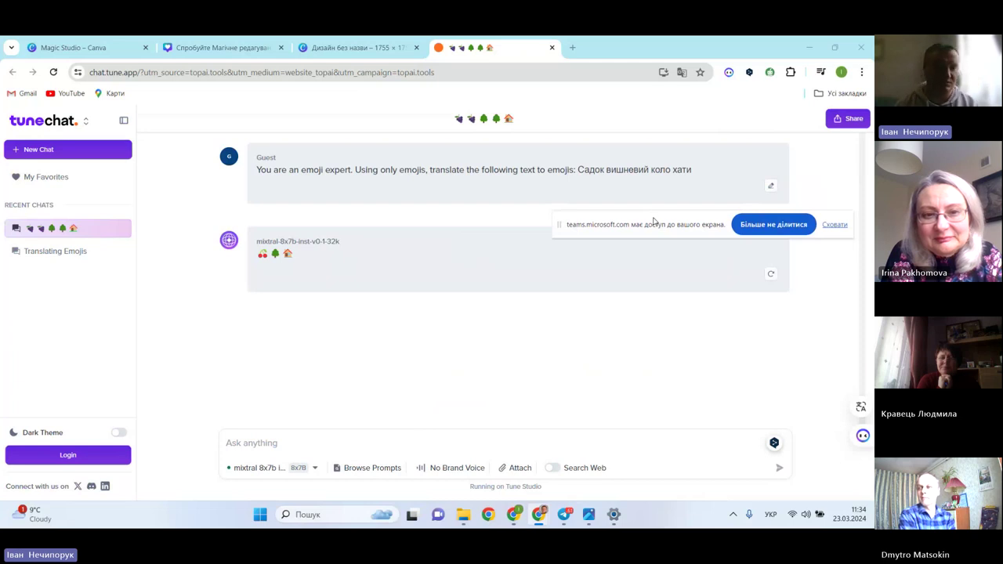
{"action": "left_click", "coordinate": [41, 231]}
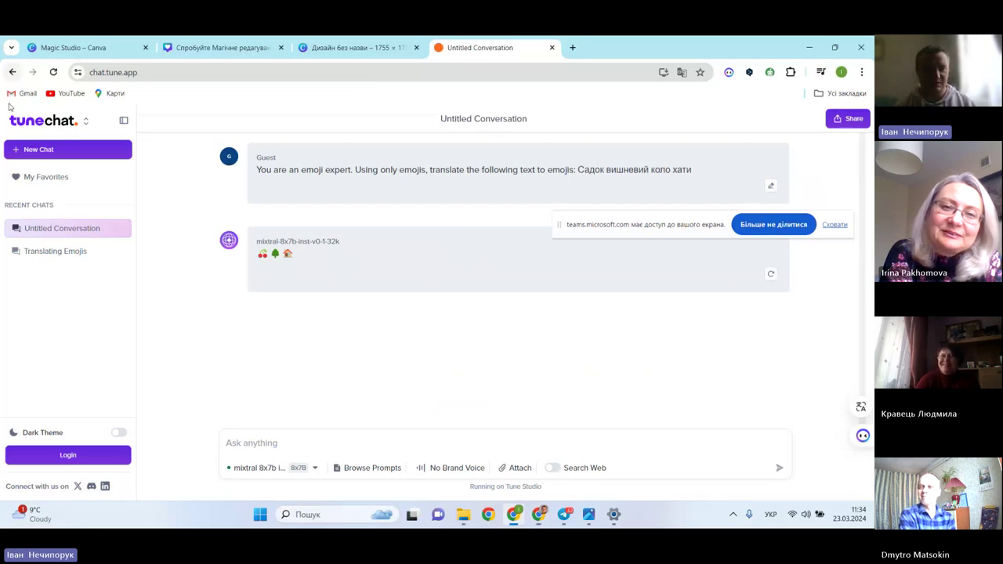
{"action": "left_click", "coordinate": [367, 469]}
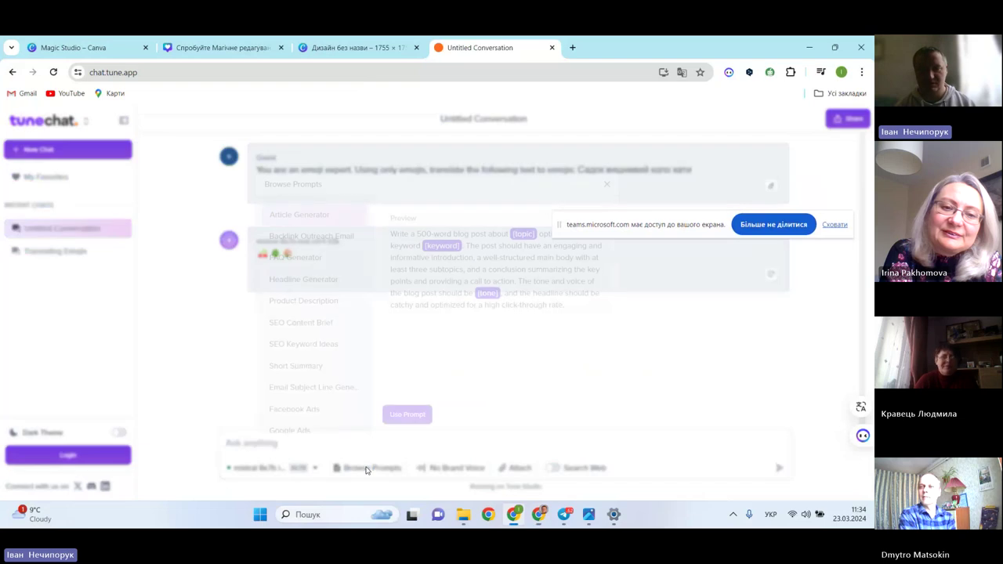
{"action": "scroll", "coordinate": [313, 280], "scroll_direction": "down", "scroll_amount": 2}
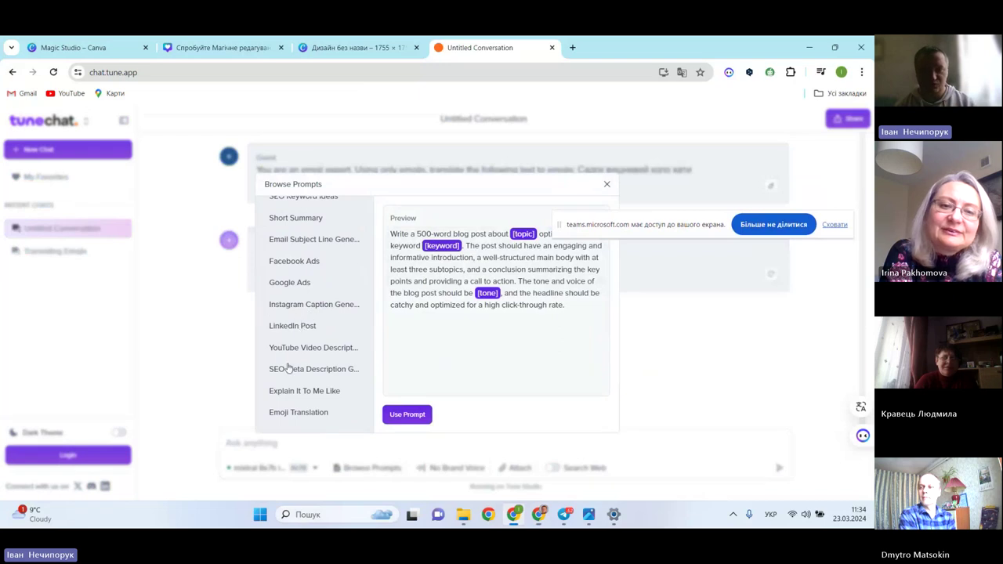
{"action": "left_click", "coordinate": [300, 330]}
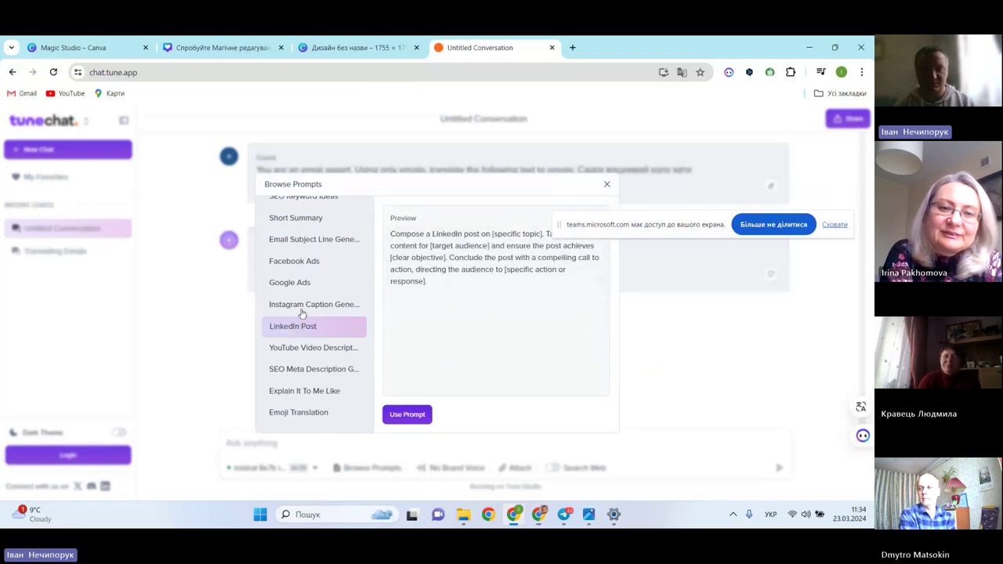
{"action": "left_click", "coordinate": [299, 310]}
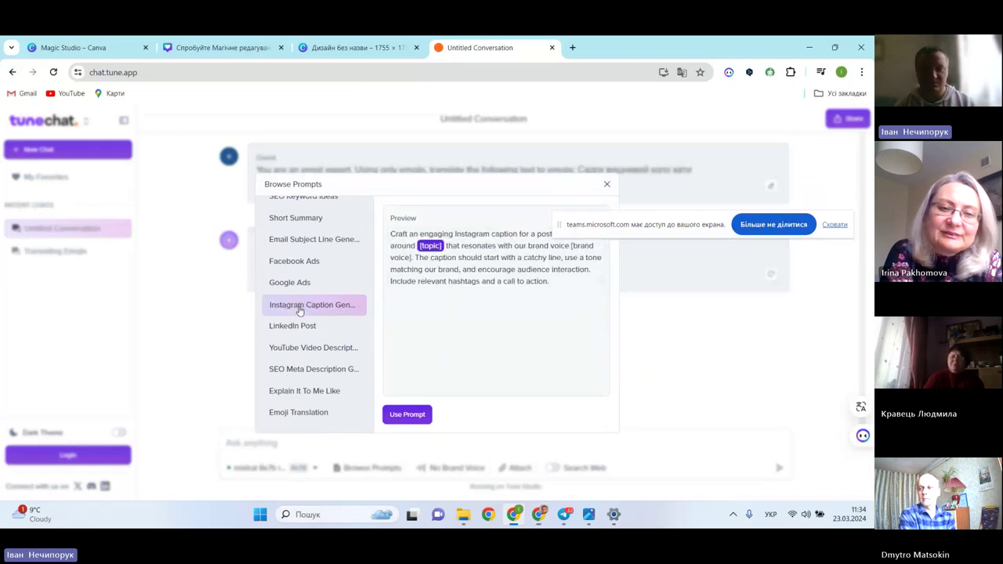
{"action": "scroll", "coordinate": [298, 264], "scroll_direction": "up", "scroll_amount": 3}
{"action": "left_click", "coordinate": [297, 246]}
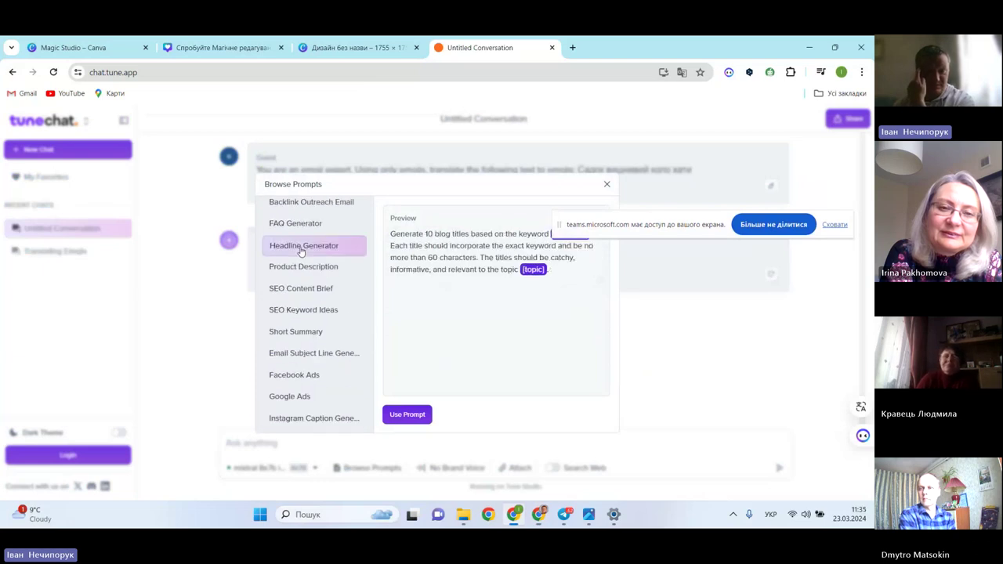
{"action": "left_click_drag", "start_coordinate": [645, 225], "coordinate": [667, 316]}
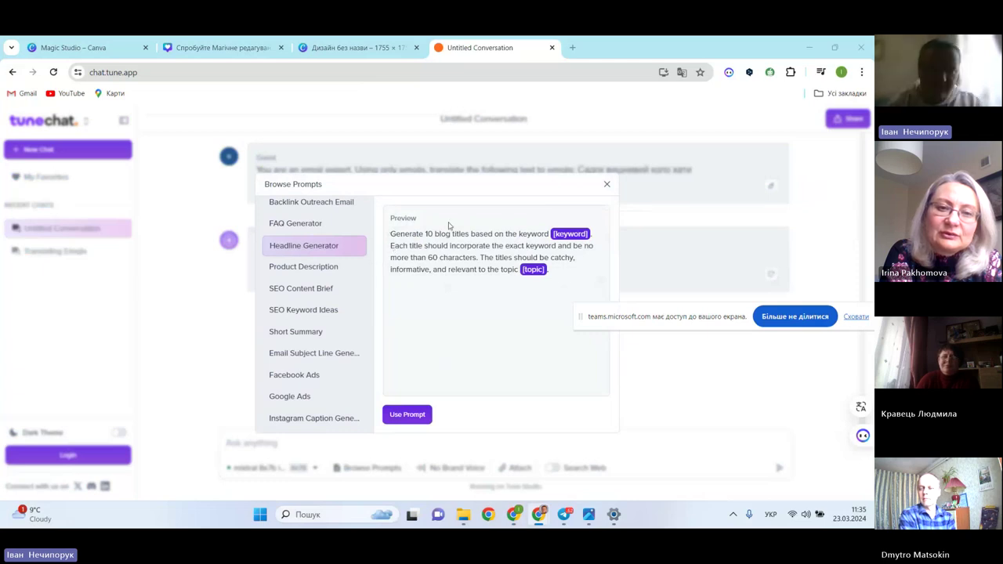
{"action": "left_click", "coordinate": [292, 268]}
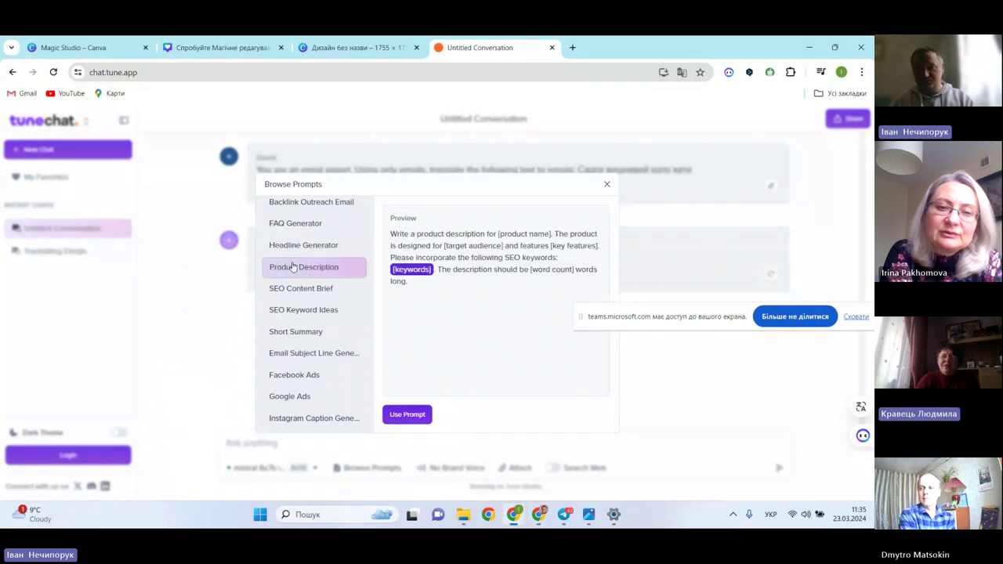
{"action": "left_click", "coordinate": [607, 188]}
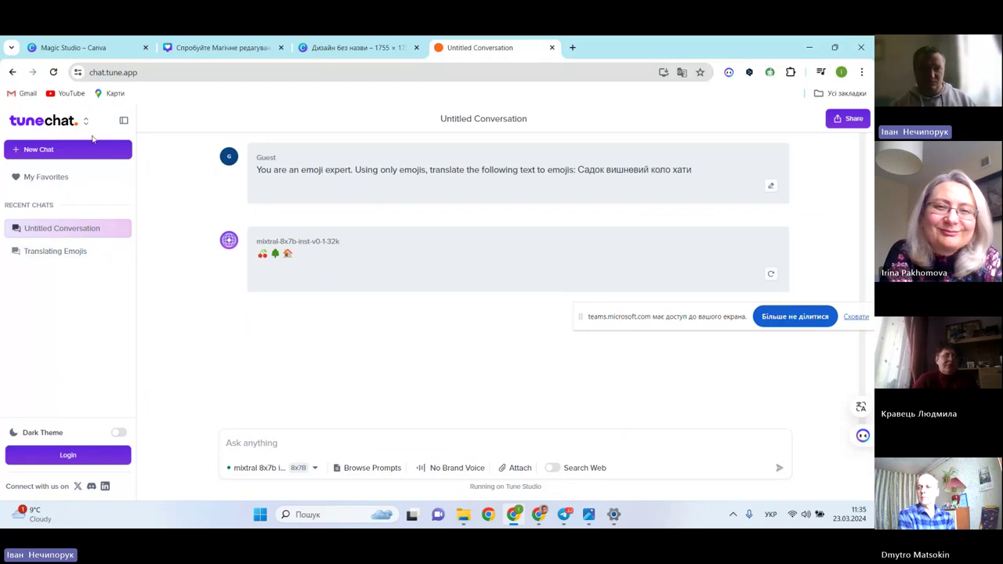
Look through the prompt template list again, close it, and highlight "Садок вишневий коло хати" in the sent message
{"action": "left_click", "coordinate": [374, 467]}
{"action": "scroll", "coordinate": [342, 385], "scroll_direction": "down", "scroll_amount": 5}
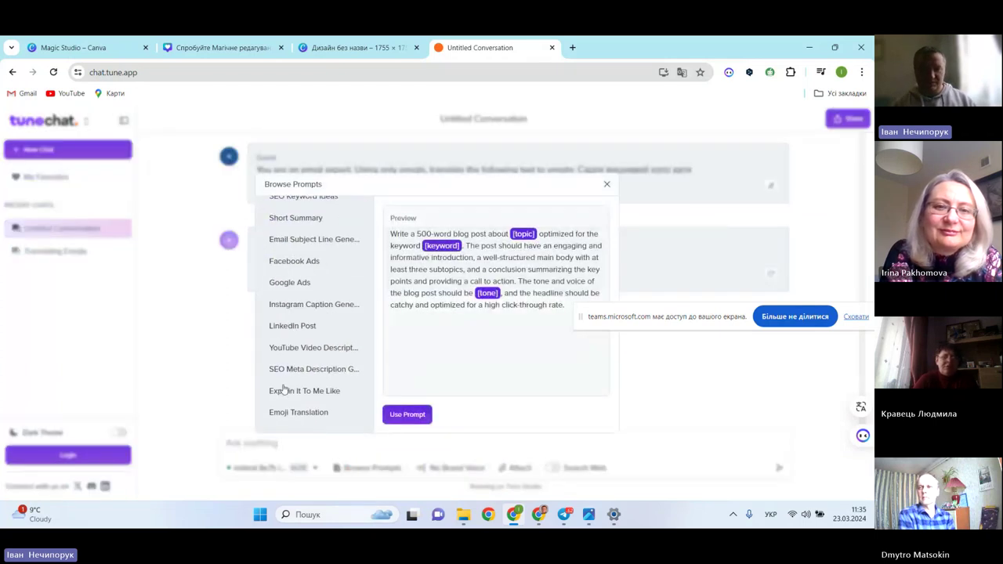
{"action": "left_click", "coordinate": [608, 186]}
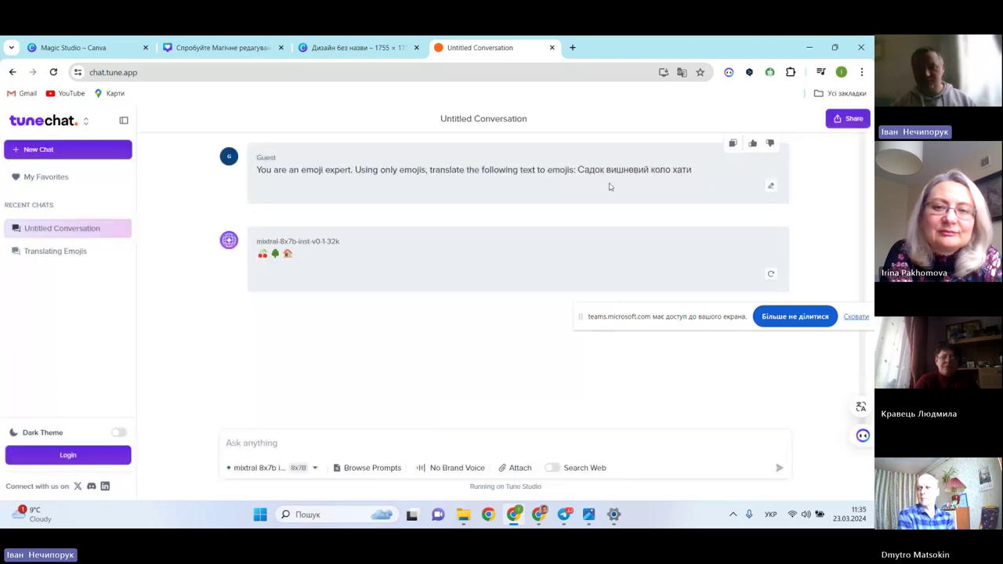
{"action": "left_click_drag", "start_coordinate": [579, 169], "coordinate": [698, 179]}
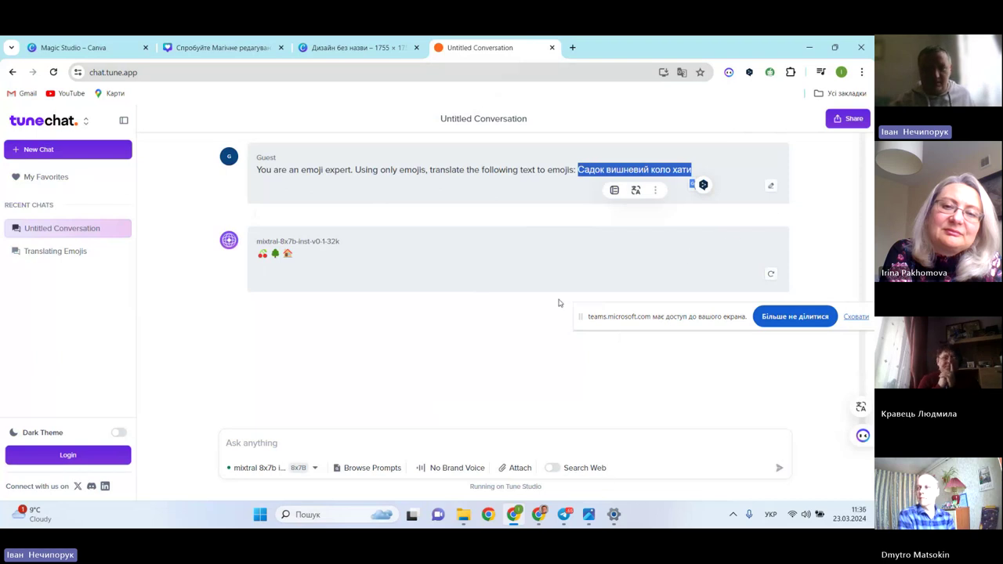
Bring up the book page photo in the image viewer, examine its text up close, and minimize it
{"action": "left_click", "coordinate": [594, 523]}
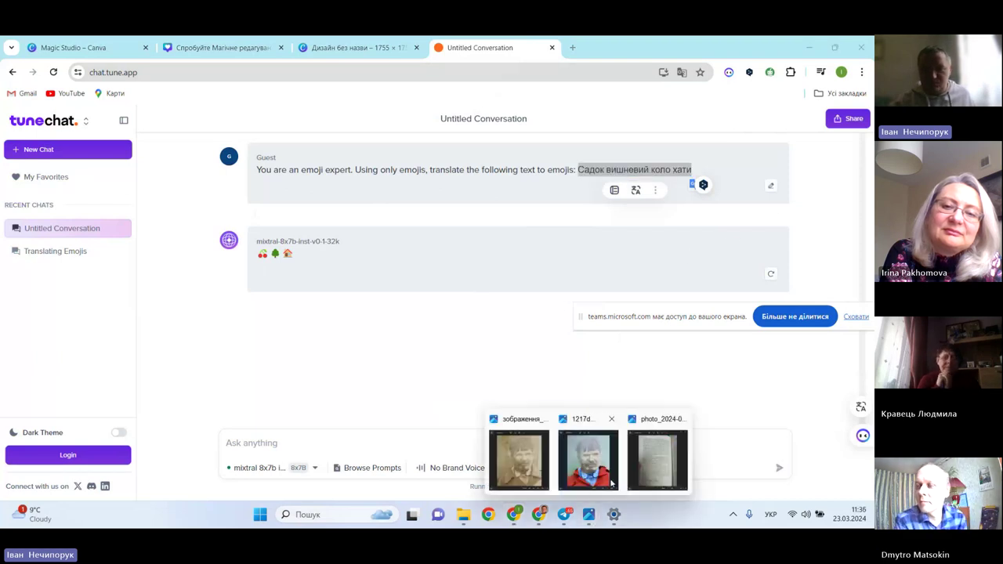
{"action": "left_click", "coordinate": [651, 482]}
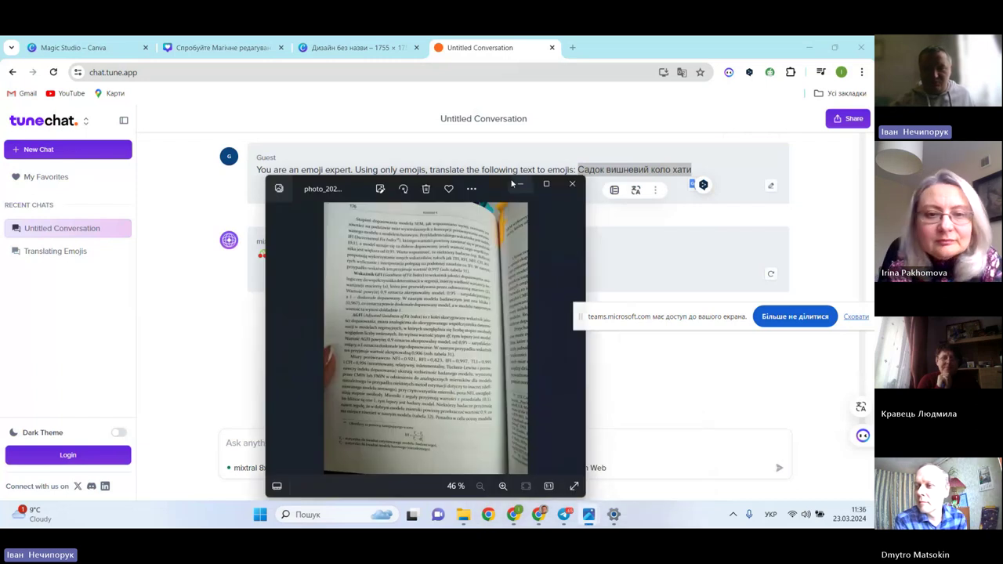
{"action": "left_click_drag", "start_coordinate": [493, 185], "coordinate": [505, 134]}
{"action": "scroll", "coordinate": [398, 270], "scroll_direction": "up", "scroll_amount": 8}
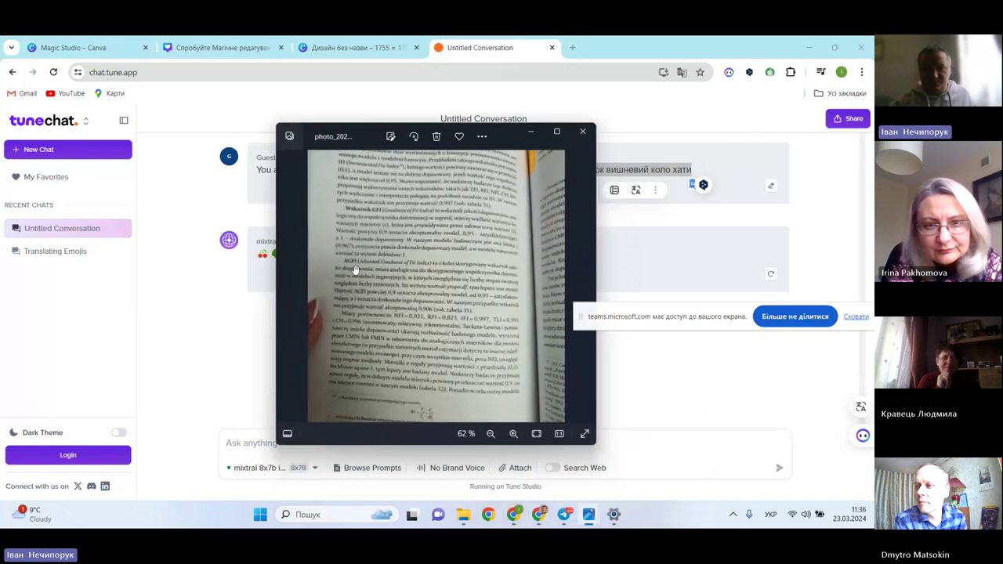
{"action": "scroll", "coordinate": [399, 271], "scroll_direction": "down", "scroll_amount": 2}
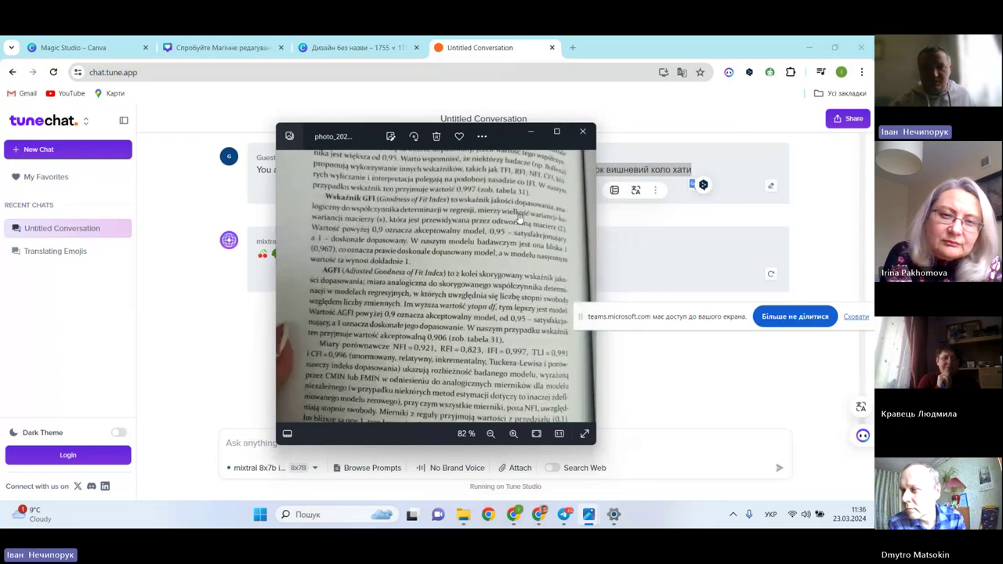
{"action": "scroll", "coordinate": [400, 299], "scroll_direction": "up", "scroll_amount": 5}
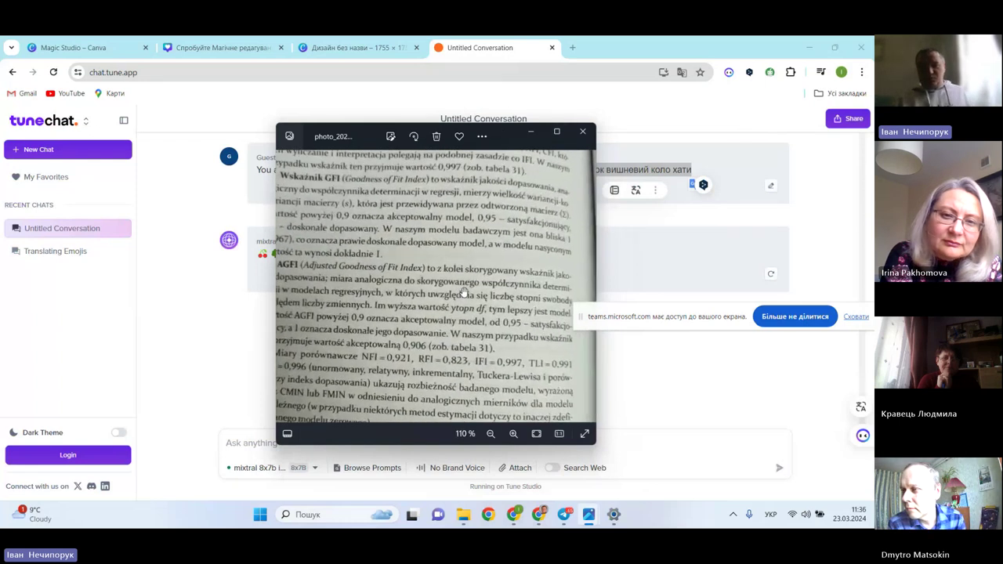
{"action": "left_click_drag", "start_coordinate": [400, 298], "coordinate": [462, 410]}
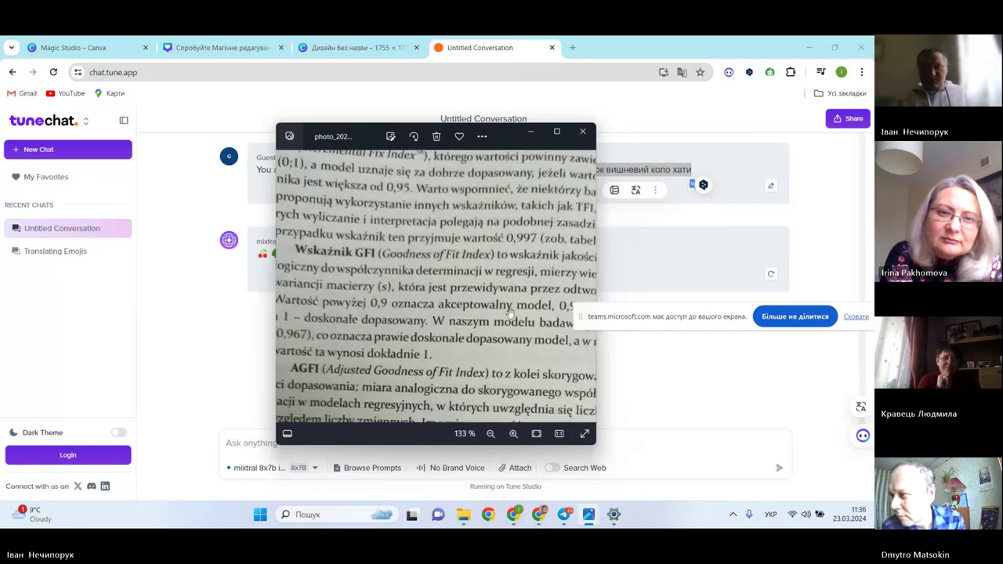
{"action": "left_click", "coordinate": [529, 131]}
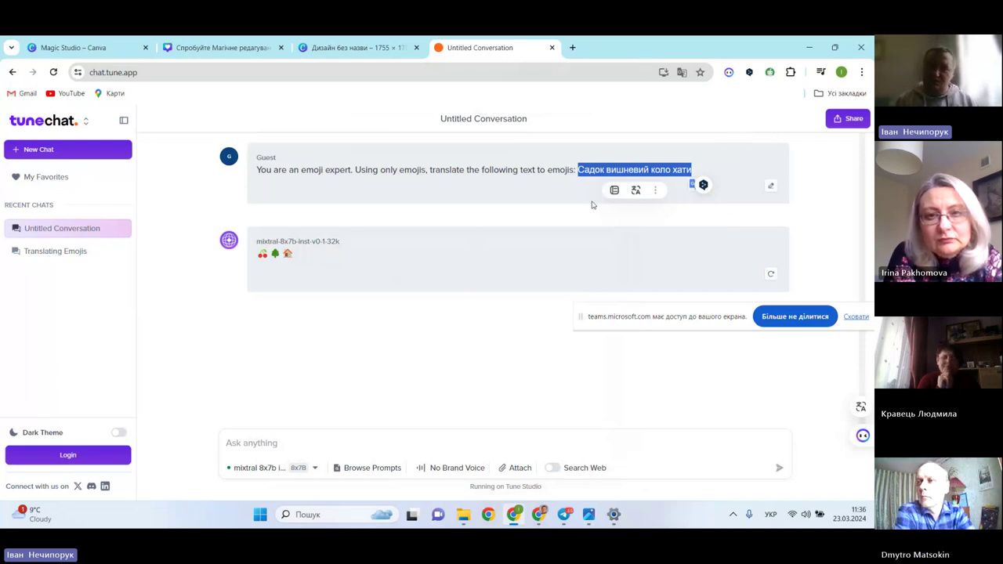
Bring the book page photo back, examine the GFI and AGFI paragraphs, and minimize the viewer again
{"action": "left_click", "coordinate": [589, 515]}
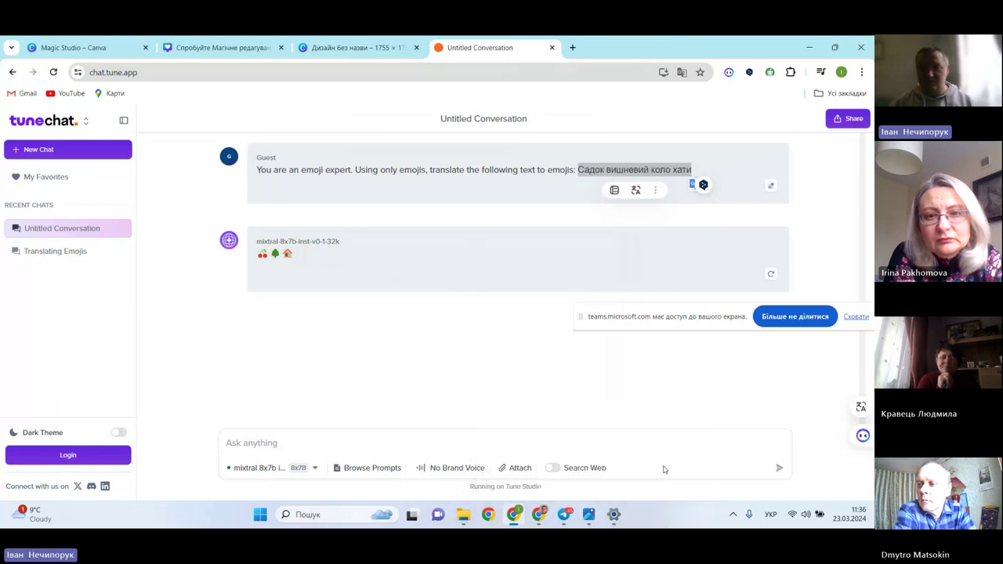
{"action": "scroll", "coordinate": [481, 249], "scroll_direction": "down", "scroll_amount": 2}
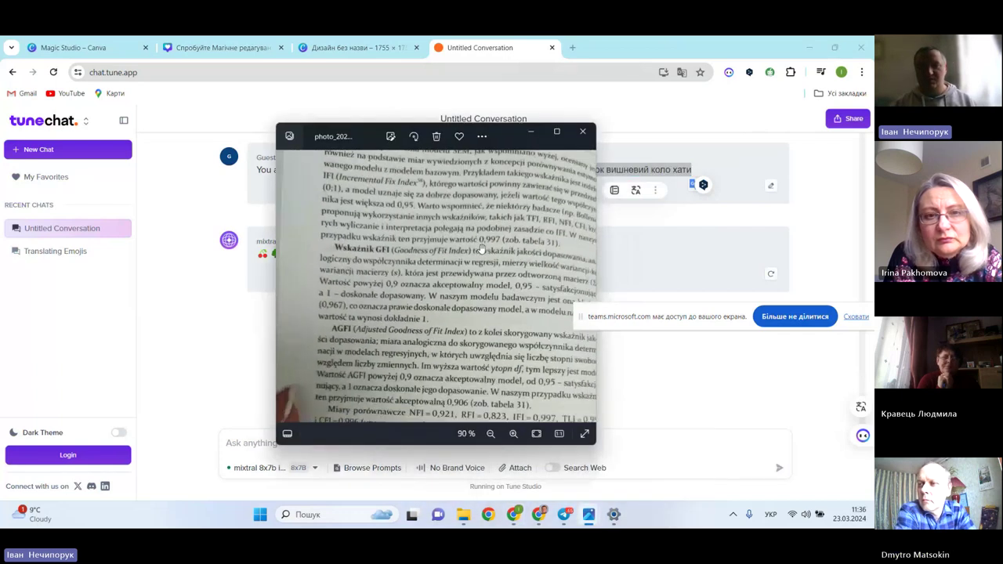
{"action": "scroll", "coordinate": [481, 249], "scroll_direction": "up", "scroll_amount": 3}
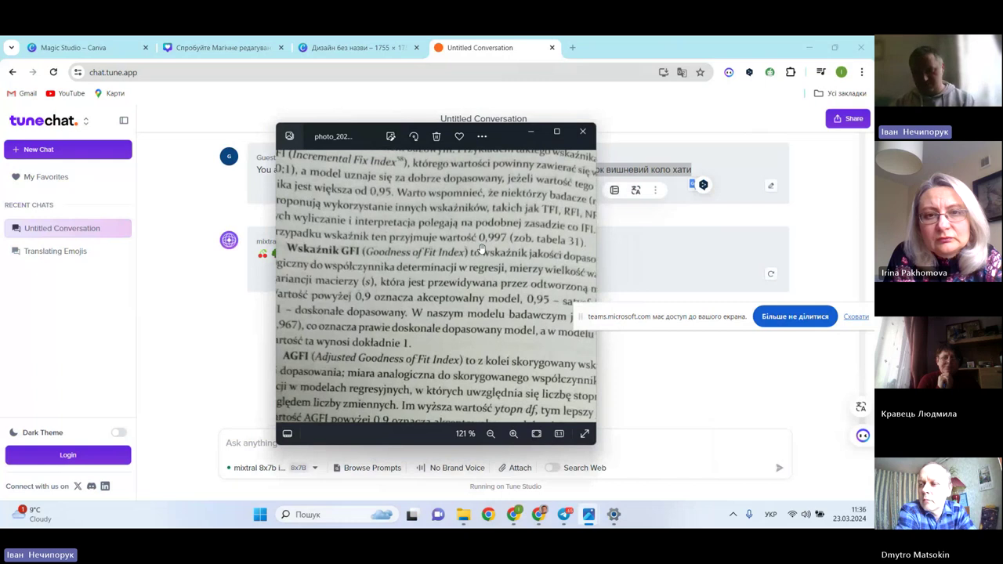
{"action": "scroll", "coordinate": [439, 304], "scroll_direction": "down", "scroll_amount": 3}
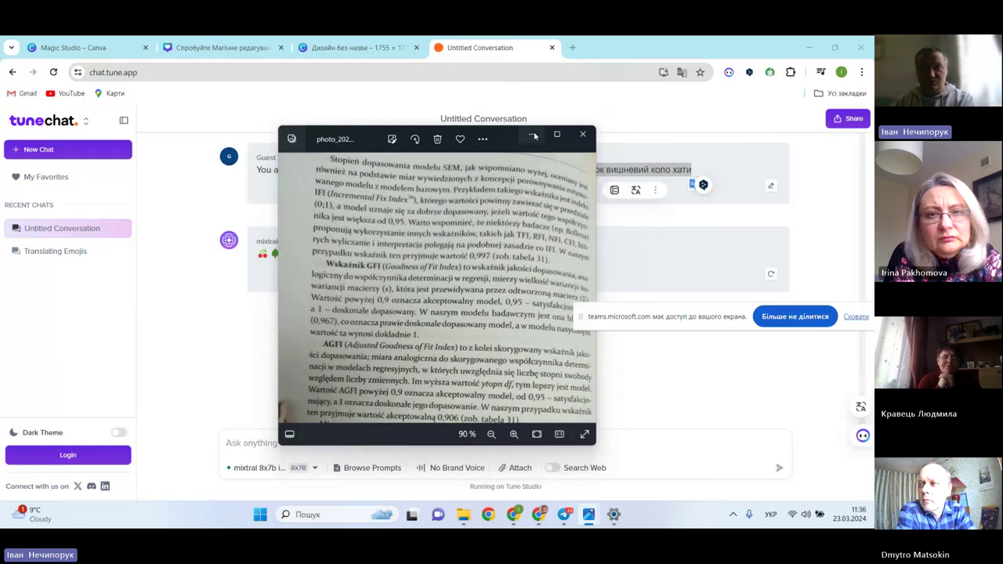
{"action": "left_click", "coordinate": [533, 134]}
Switch to the browser window with the Microsoft Teams call and the Sider side panel
{"action": "left_click", "coordinate": [543, 519]}
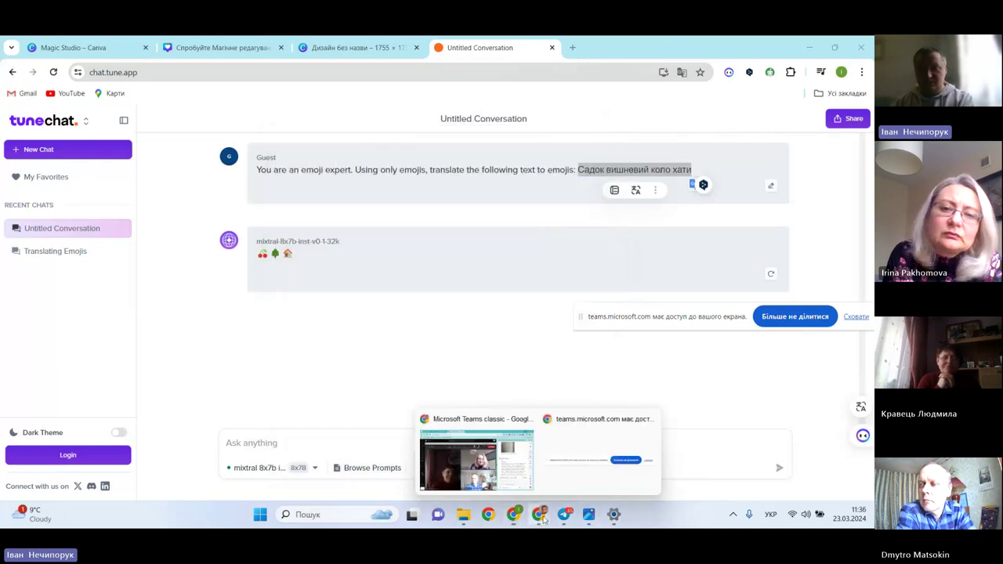
{"action": "left_click", "coordinate": [515, 485]}
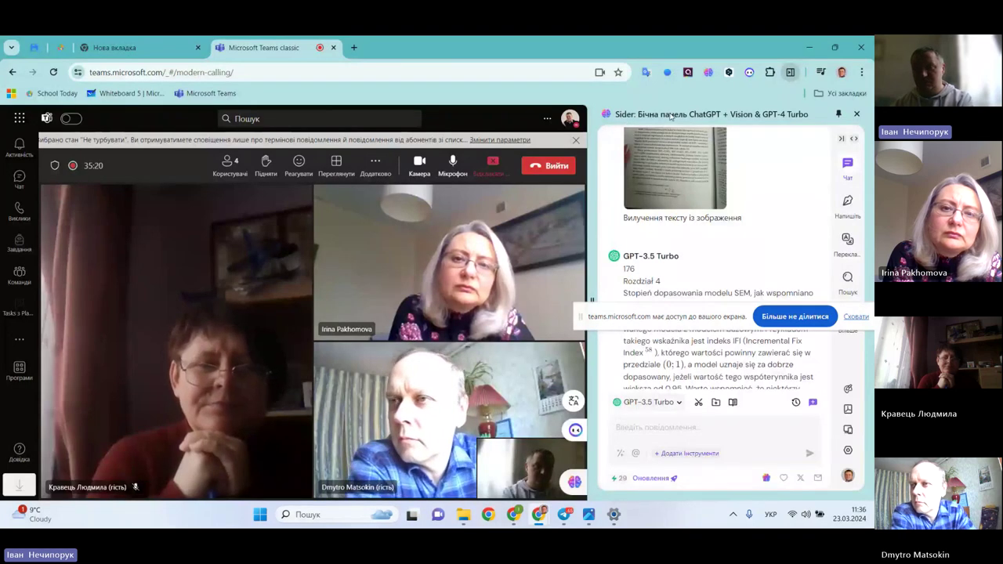
Look through the list of installed browser extensions, close it, and move the screen-sharing bar off the Sider panel
{"action": "left_click", "coordinate": [771, 72]}
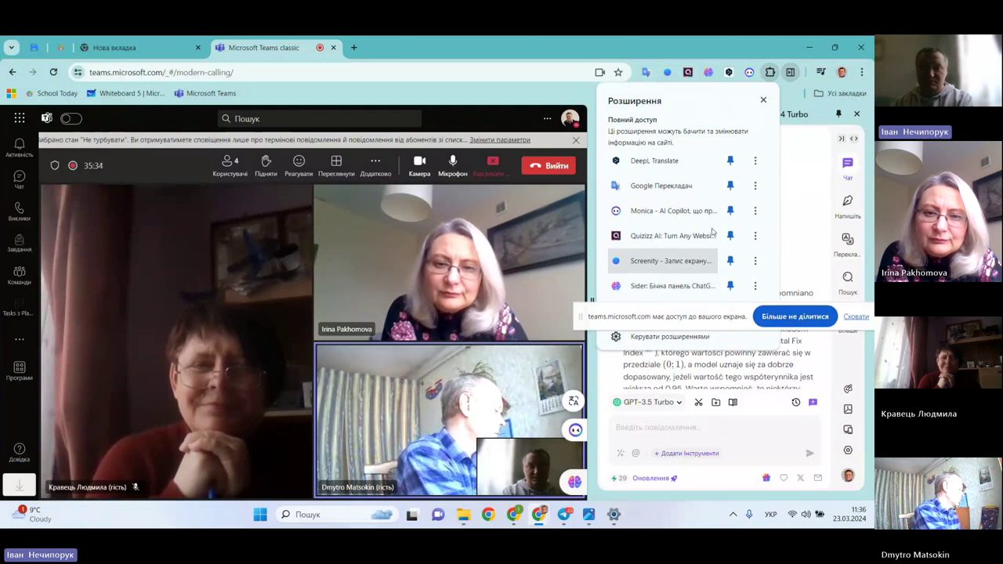
{"action": "left_click", "coordinate": [763, 101]}
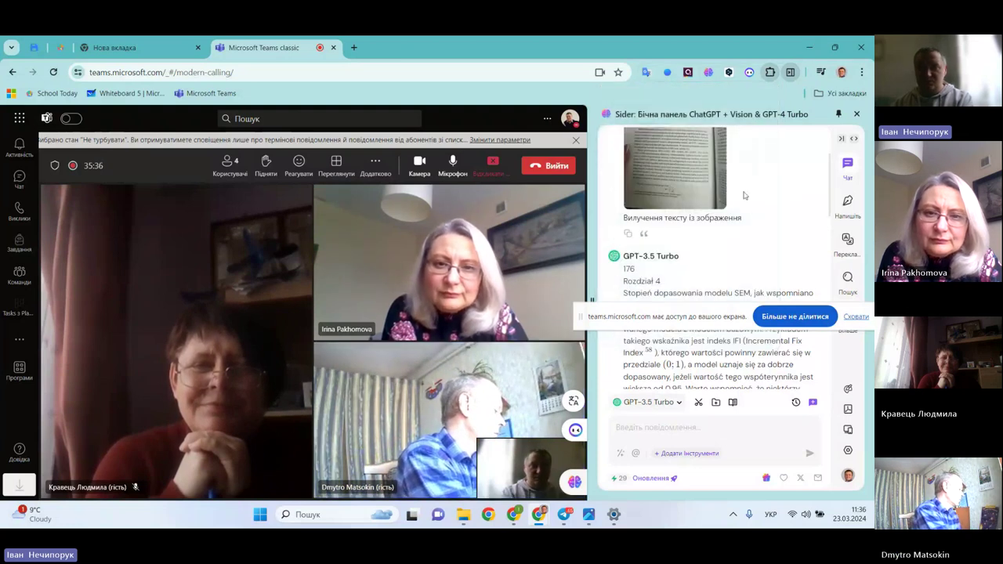
{"action": "left_click_drag", "start_coordinate": [717, 328], "coordinate": [364, 370]}
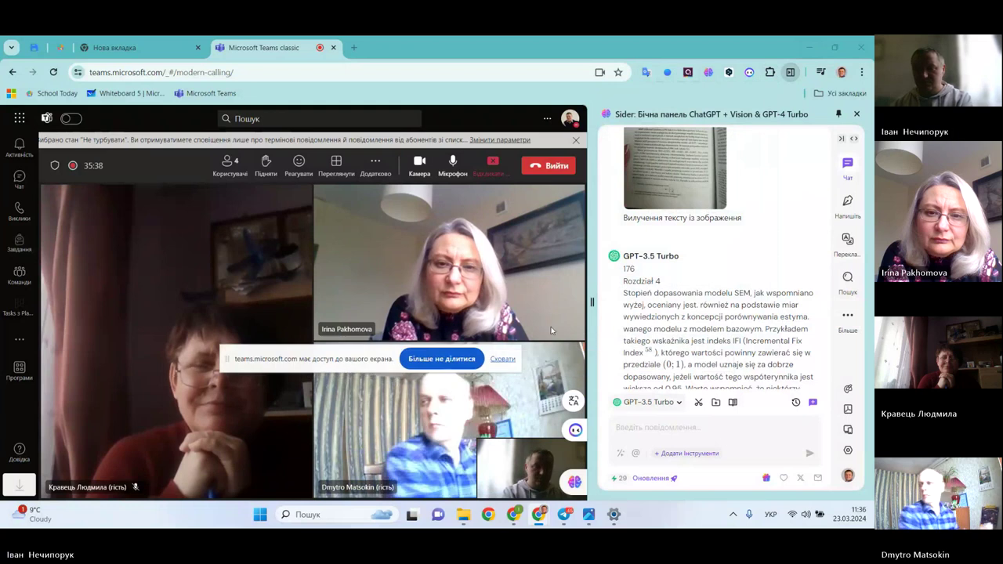
Read through the extracted book text in the Sider chat down to the IFI formula at its end
{"action": "scroll", "coordinate": [697, 249], "scroll_direction": "down", "scroll_amount": 3}
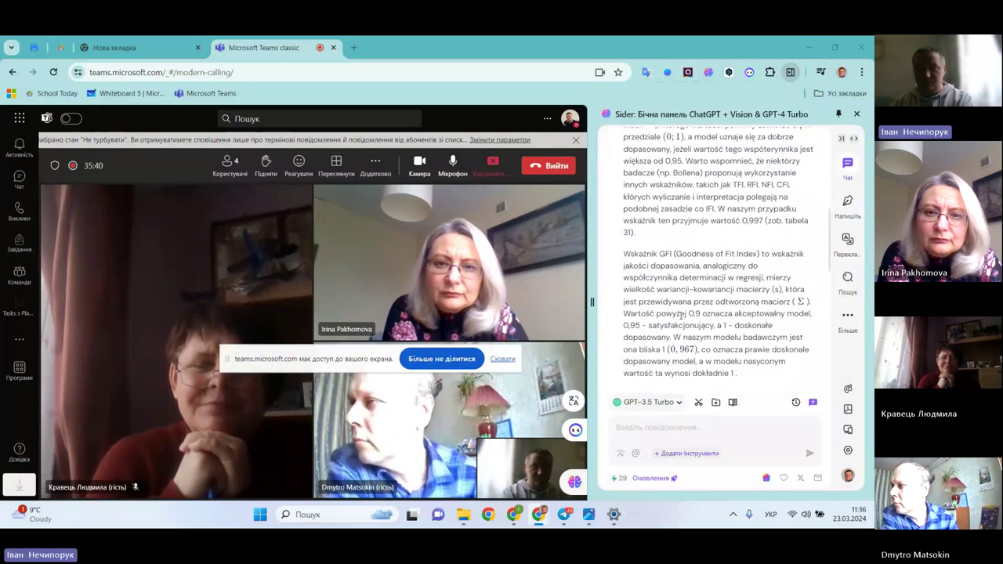
{"action": "left_click_drag", "start_coordinate": [671, 173], "coordinate": [695, 273]}
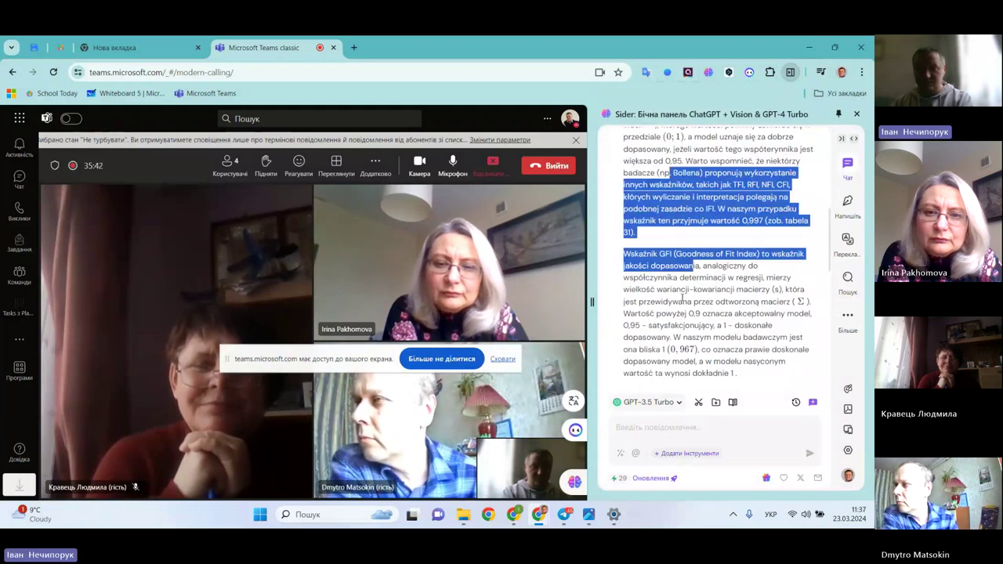
{"action": "scroll", "coordinate": [694, 223], "scroll_direction": "down", "scroll_amount": 10}
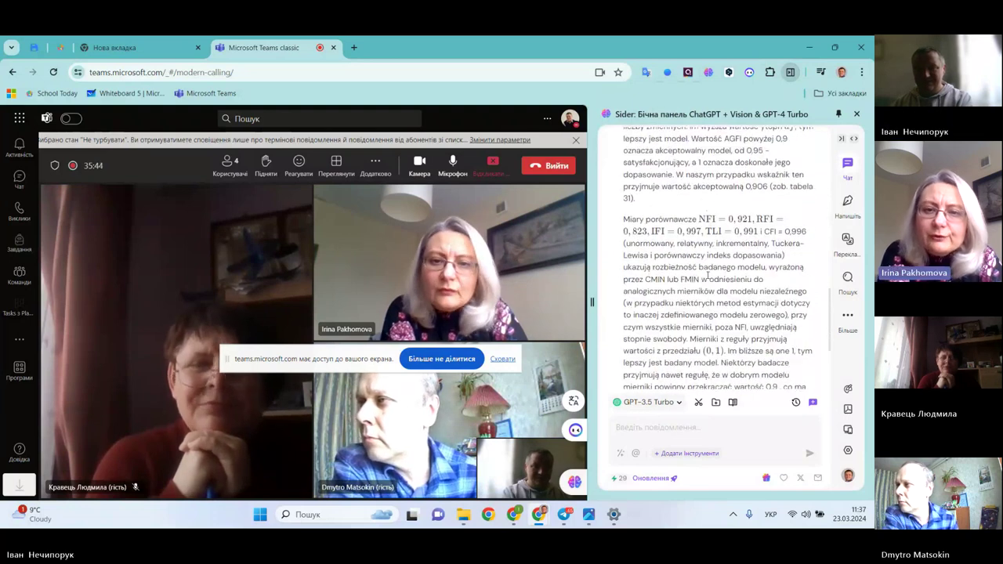
{"action": "scroll", "coordinate": [706, 280], "scroll_direction": "down", "scroll_amount": 1}
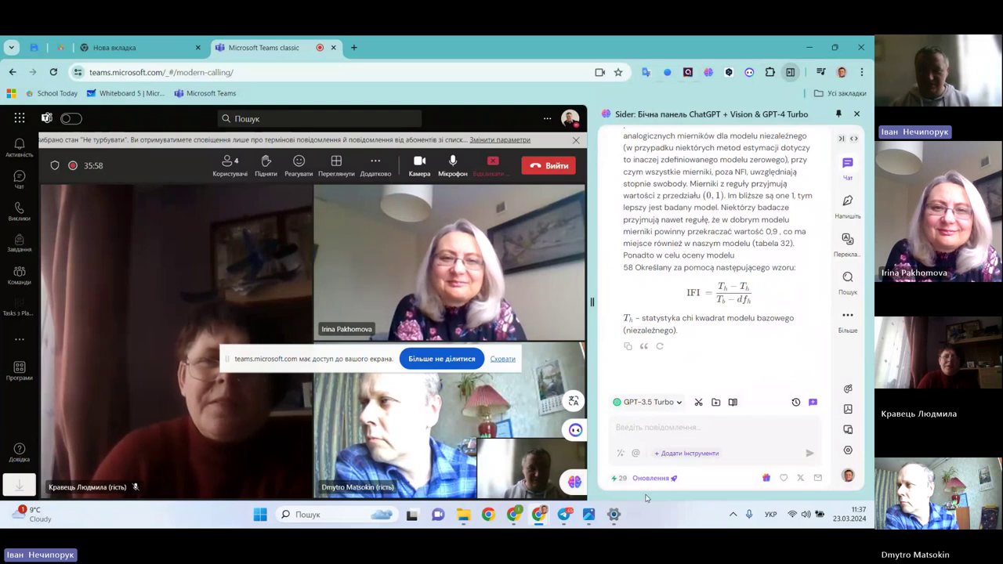
Check the free plan's remaining request allowance in Sider and minimize the Teams browser window
{"action": "mouse_move", "coordinate": [622, 480]}
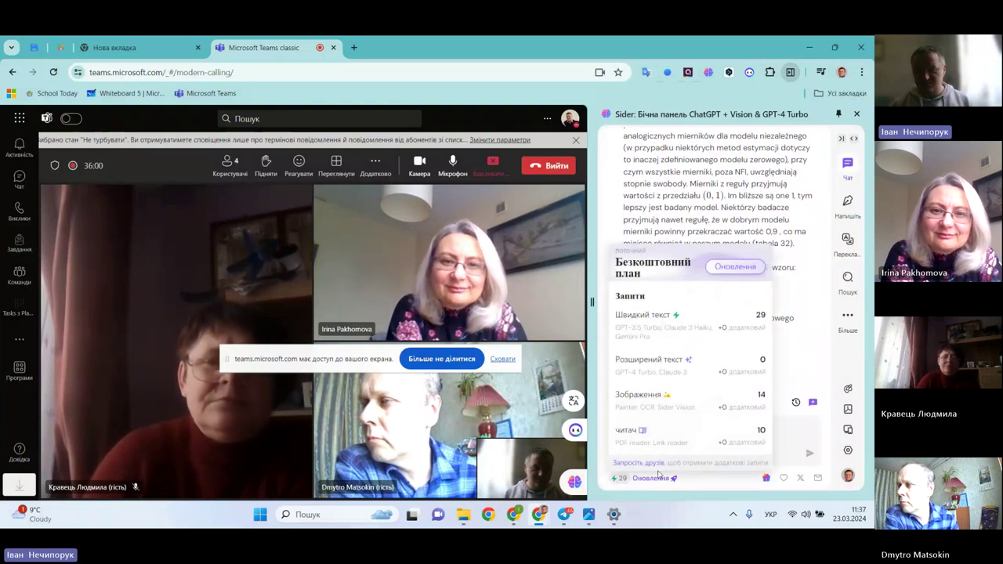
{"action": "mouse_move", "coordinate": [607, 504]}
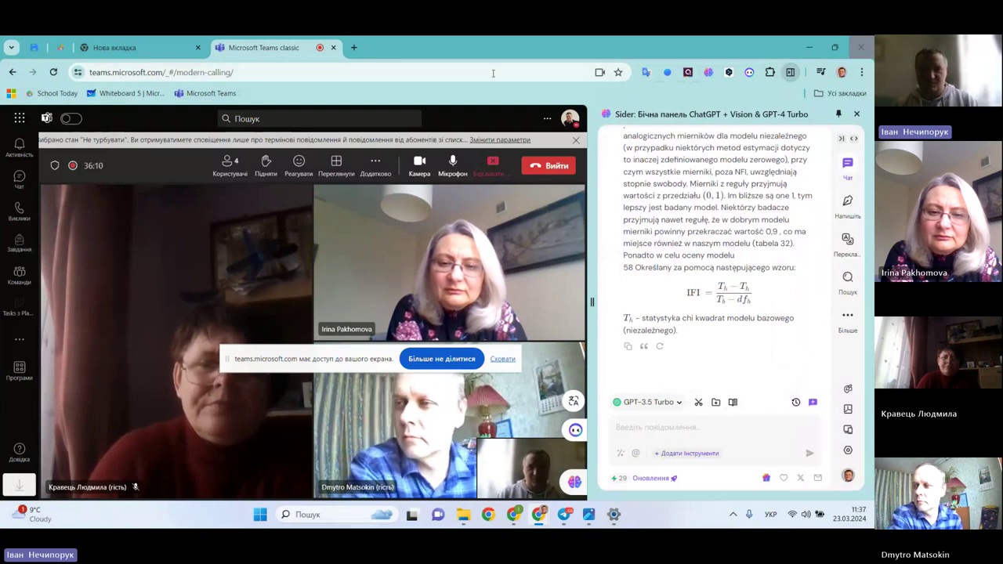
{"action": "left_click", "coordinate": [819, 45]}
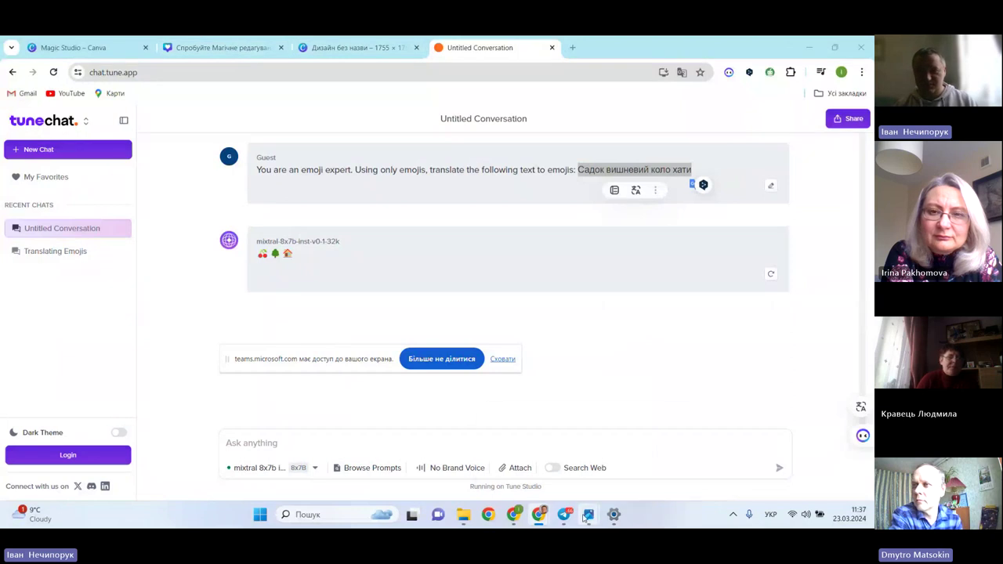
Bring up the old sepia portrait in the image viewer and move the screen-sharing bar clear of it
{"action": "left_click", "coordinate": [588, 461]}
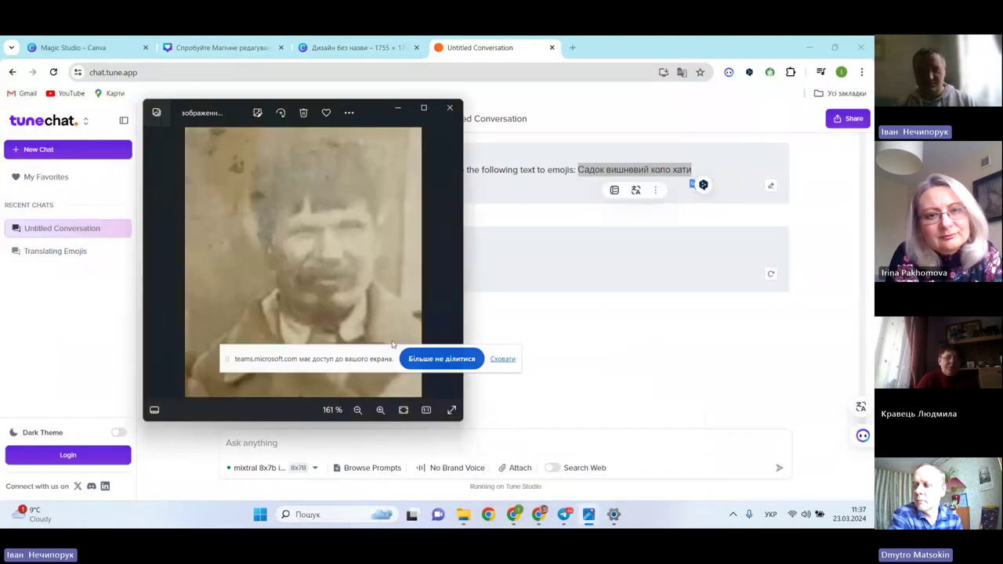
{"action": "left_click_drag", "start_coordinate": [364, 360], "coordinate": [665, 428]}
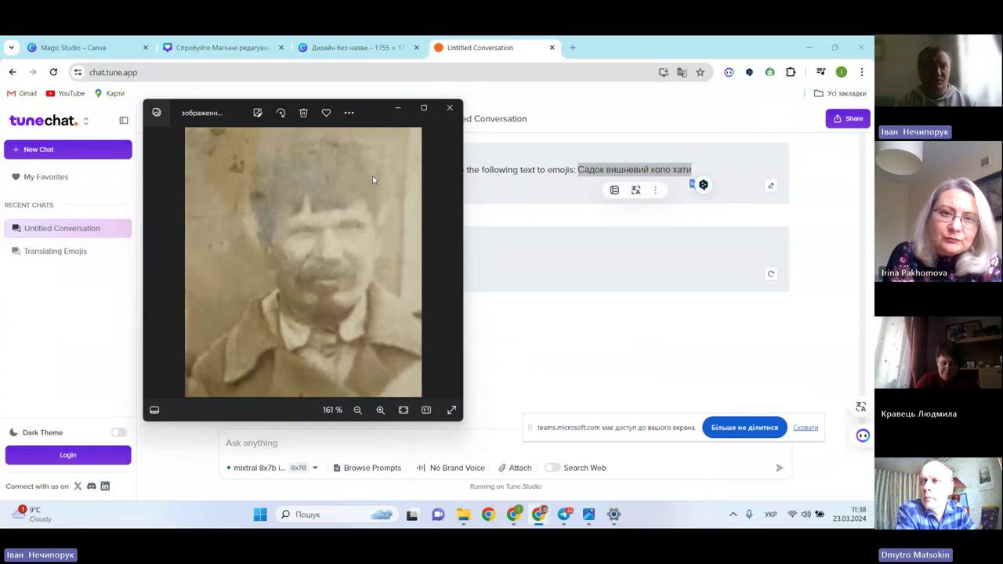
Switch to the Canva Magic Edit design and bring up the sepia and colourised portraits side by side over it
{"action": "left_click", "coordinate": [224, 47]}
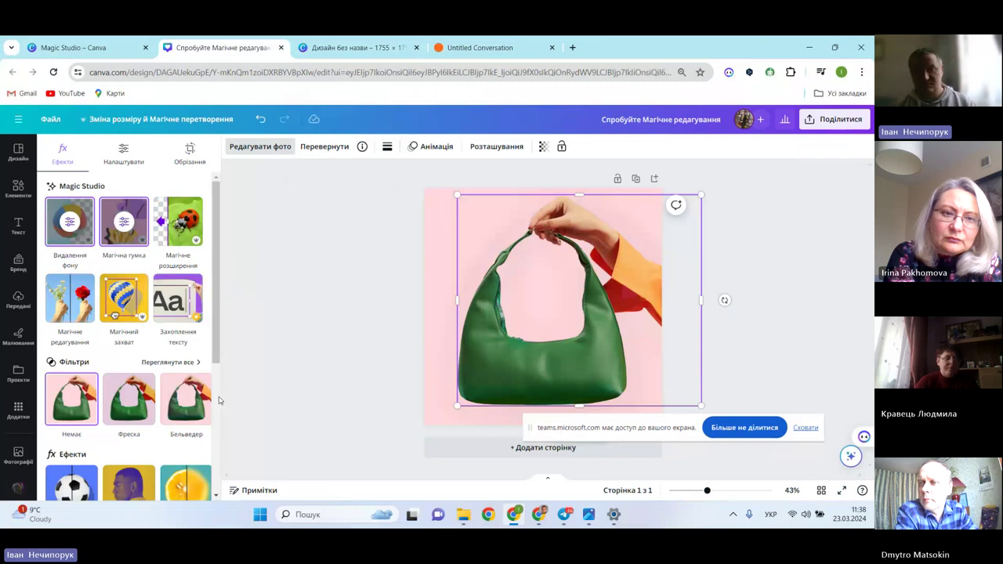
{"action": "mouse_move", "coordinate": [211, 385]}
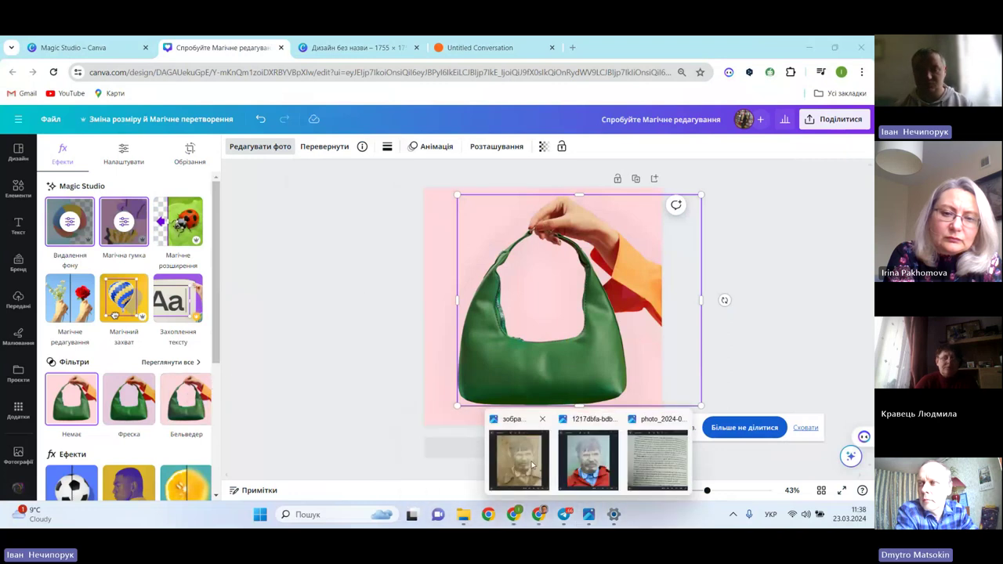
{"action": "left_click", "coordinate": [532, 465]}
{"action": "mouse_move", "coordinate": [589, 514]}
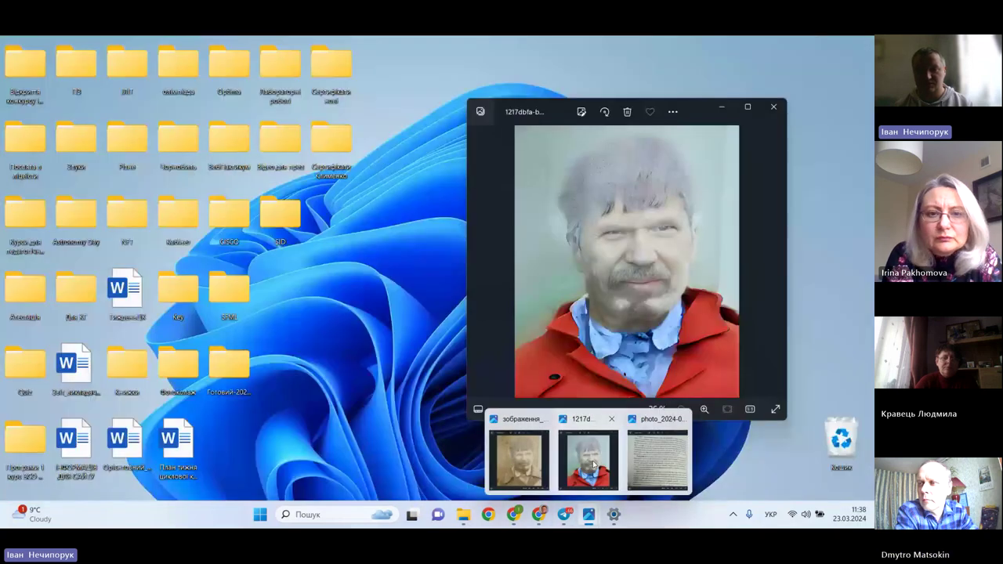
{"action": "left_click", "coordinate": [593, 465]}
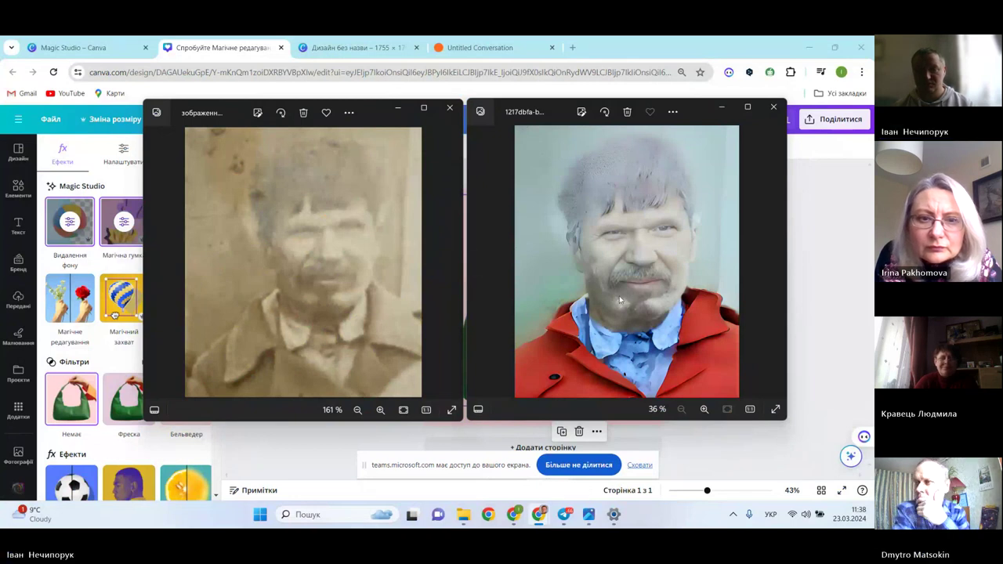
Examine the face in the colourised portrait up close, then minimize both portrait viewers
{"action": "scroll", "coordinate": [654, 301], "scroll_direction": "up", "scroll_amount": 10}
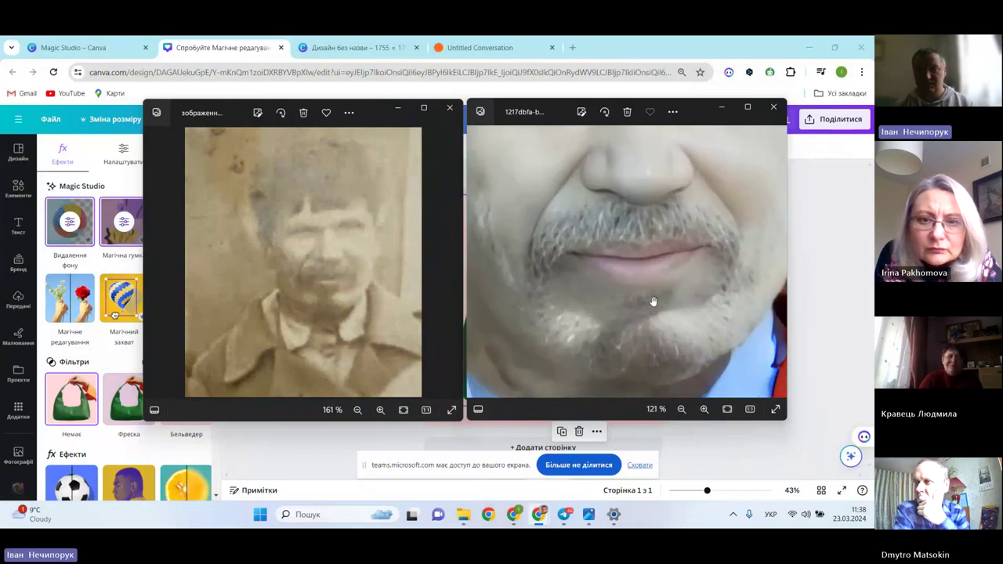
{"action": "scroll", "coordinate": [651, 304], "scroll_direction": "down", "scroll_amount": 5}
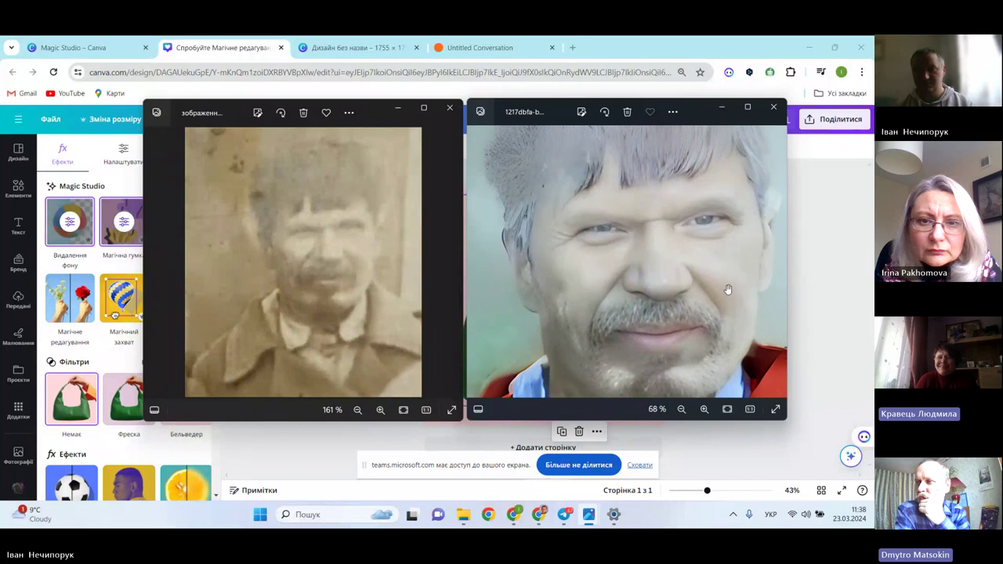
{"action": "scroll", "coordinate": [720, 294], "scroll_direction": "down", "scroll_amount": 1}
{"action": "scroll", "coordinate": [716, 295], "scroll_direction": "up", "scroll_amount": 2}
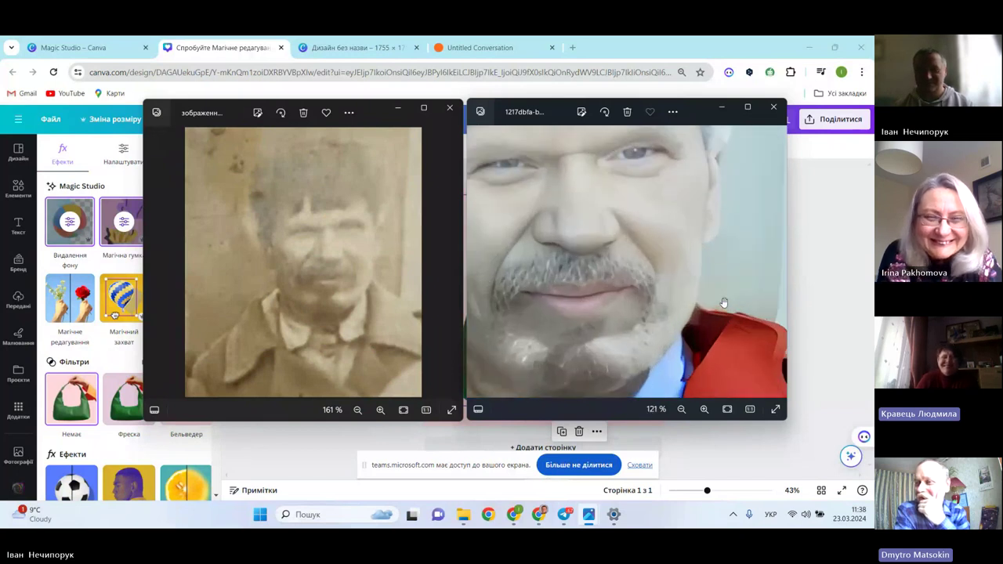
{"action": "scroll", "coordinate": [687, 280], "scroll_direction": "down", "scroll_amount": 2}
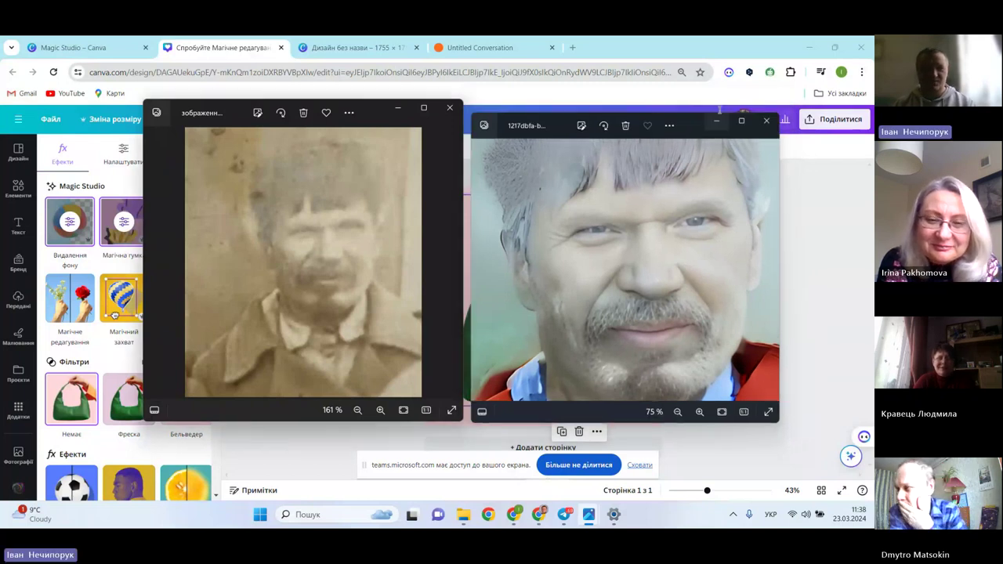
{"action": "left_click", "coordinate": [721, 111]}
{"action": "left_click", "coordinate": [398, 112]}
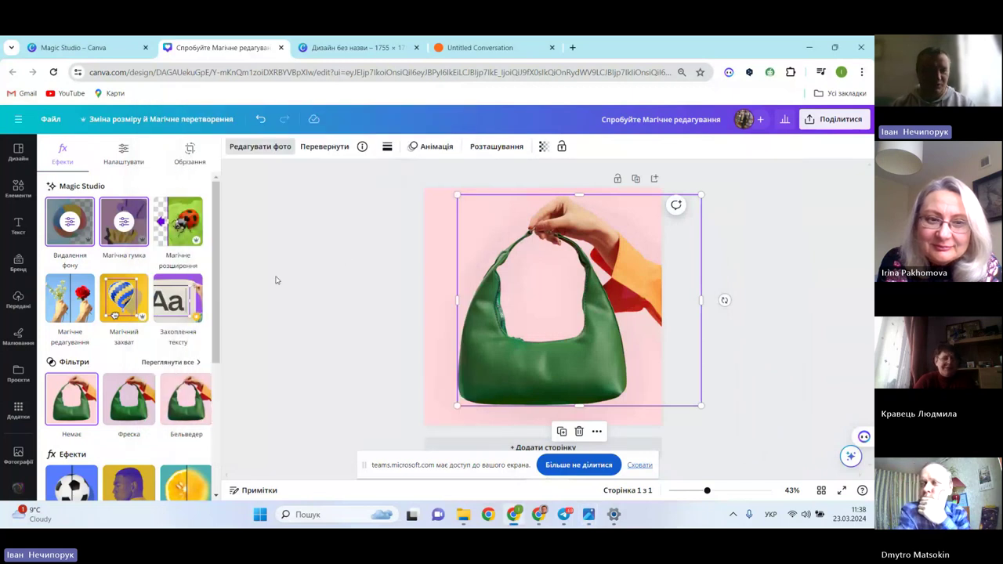
Move the handbag photo slightly up and to the left on the pink page
{"action": "left_click", "coordinate": [55, 232]}
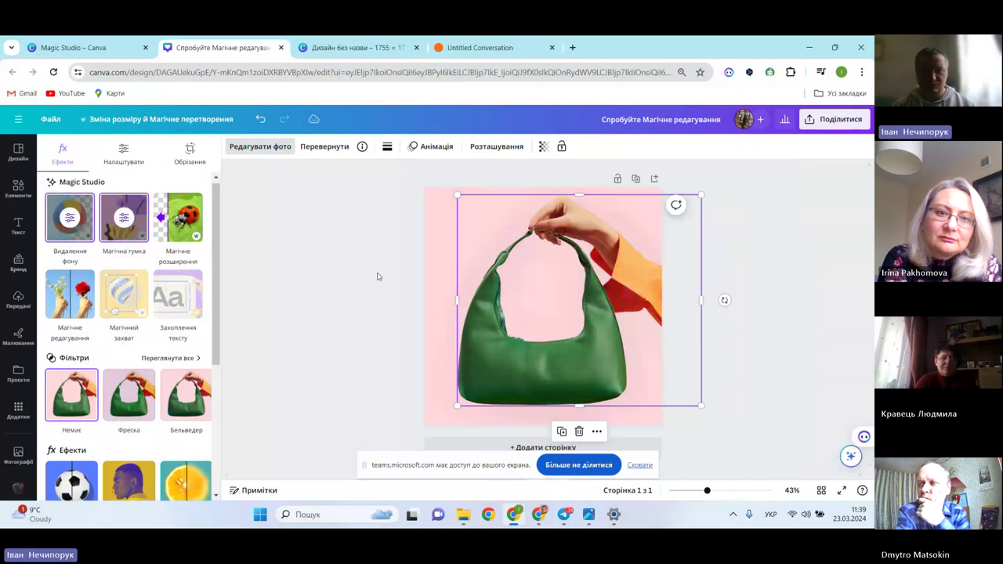
{"action": "left_click_drag", "start_coordinate": [424, 271], "coordinate": [426, 242]}
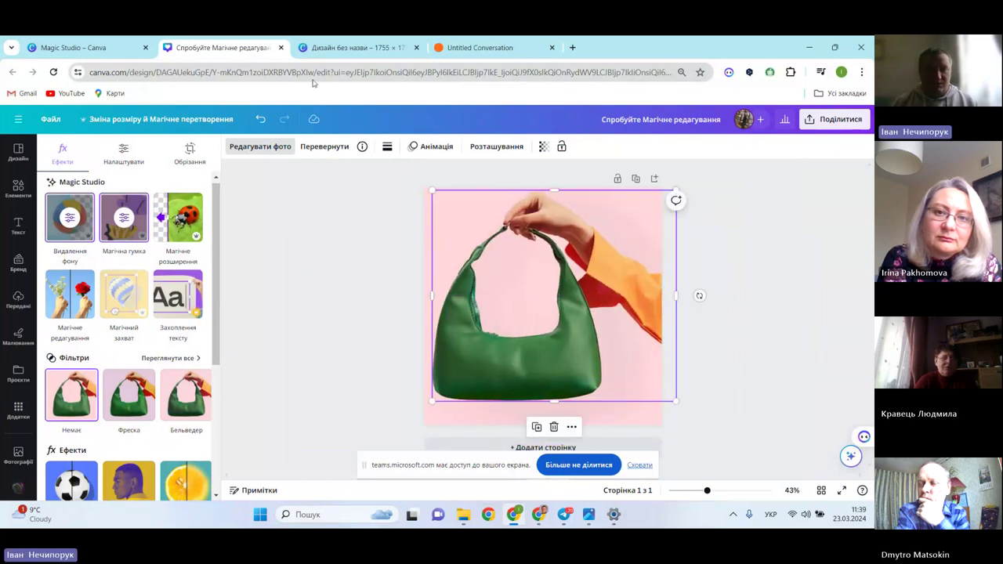
View the restored portrait in the 1755 × 1755 px Canva design and look through its popular and AI-based apps
{"action": "left_click", "coordinate": [348, 48]}
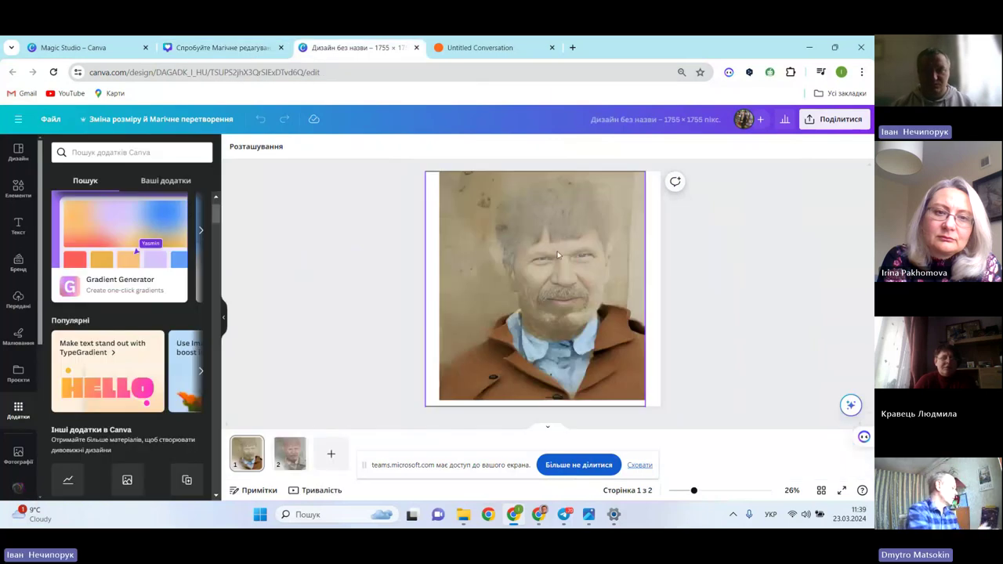
{"action": "scroll", "coordinate": [191, 302], "scroll_direction": "down", "scroll_amount": 2}
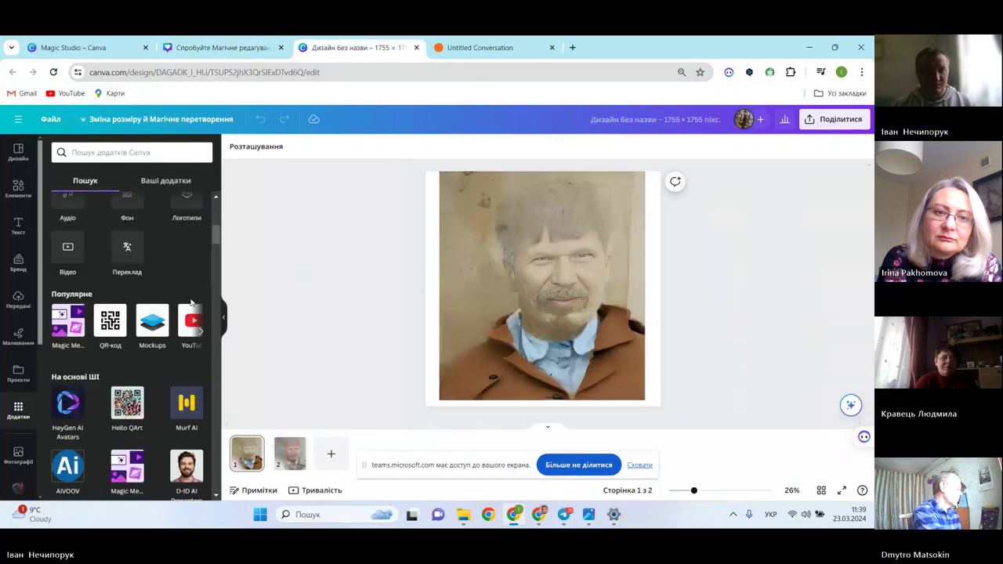
{"action": "scroll", "coordinate": [190, 303], "scroll_direction": "down", "scroll_amount": 3}
{"action": "scroll", "coordinate": [126, 281], "scroll_direction": "up", "scroll_amount": 4}
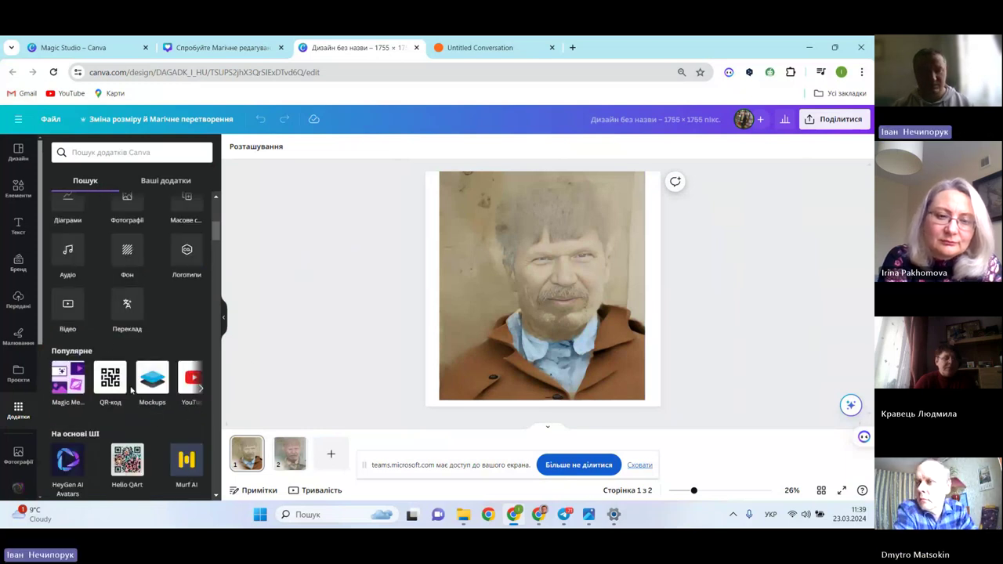
{"action": "scroll", "coordinate": [120, 394], "scroll_direction": "down", "scroll_amount": 3}
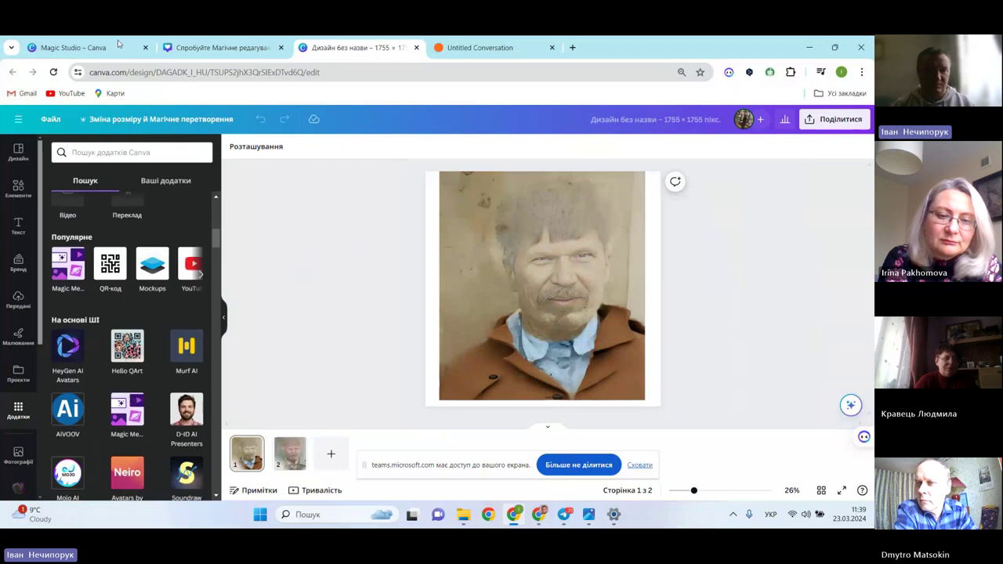
Return to the handbag design, start Magic Edit on the photo, and brush over the whole bag including its handle
{"action": "left_click", "coordinate": [221, 48]}
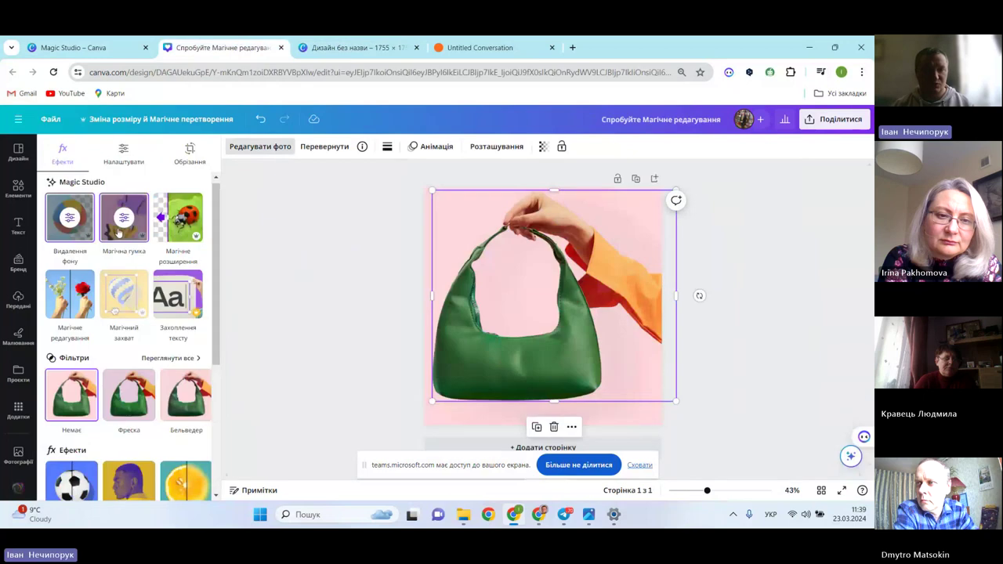
{"action": "left_click", "coordinate": [70, 294]}
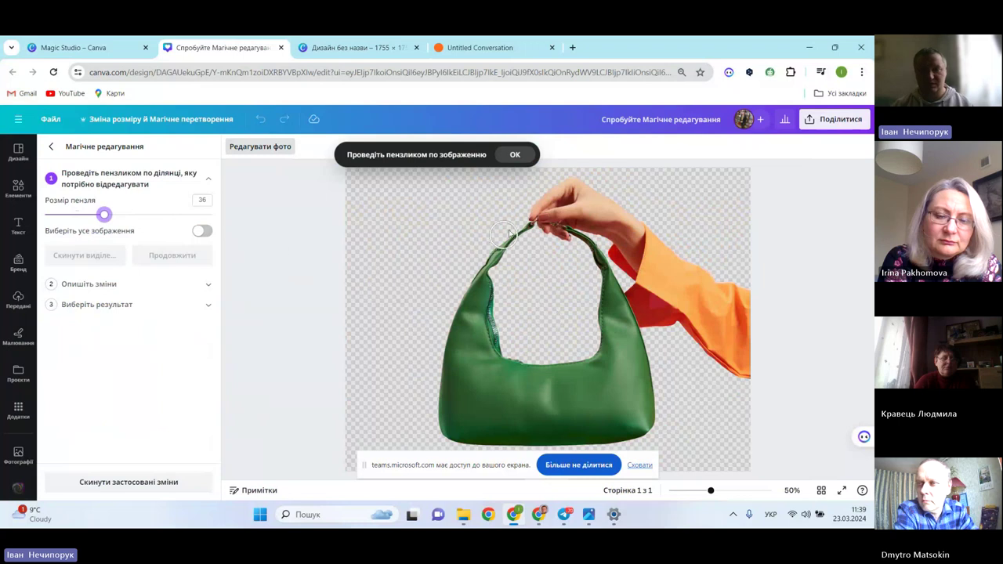
{"action": "mouse_move", "coordinate": [521, 233]}
{"action": "left_mouse_down"}
{"action": "mouse_move", "coordinate": [476, 286]}
{"action": "mouse_move", "coordinate": [476, 319]}
{"action": "mouse_move", "coordinate": [479, 284]}
{"action": "mouse_move", "coordinate": [482, 332]}
{"action": "mouse_move", "coordinate": [504, 369]}
{"action": "mouse_move", "coordinate": [598, 354]}
{"action": "mouse_move", "coordinate": [605, 329]}
{"action": "mouse_move", "coordinate": [576, 243]}
{"action": "mouse_move", "coordinate": [609, 282]}
{"action": "mouse_move", "coordinate": [648, 421]}
{"action": "mouse_move", "coordinate": [622, 431]}
{"action": "mouse_move", "coordinate": [454, 430]}
{"action": "mouse_move", "coordinate": [446, 385]}
{"action": "mouse_move", "coordinate": [475, 368]}
{"action": "mouse_move", "coordinate": [488, 406]}
{"action": "mouse_move", "coordinate": [461, 403]}
{"action": "mouse_move", "coordinate": [493, 417]}
{"action": "mouse_move", "coordinate": [591, 405]}
{"action": "mouse_move", "coordinate": [609, 367]}
{"action": "mouse_move", "coordinate": [616, 403]}
{"action": "mouse_move", "coordinate": [547, 392]}
{"action": "mouse_move", "coordinate": [539, 422]}
{"action": "left_mouse_up"}
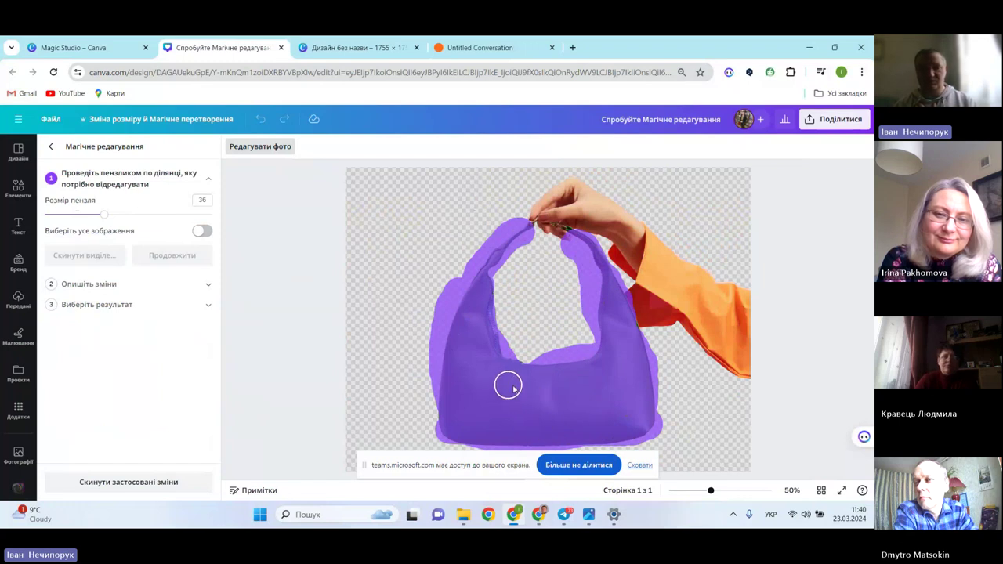
{"action": "left_click_drag", "start_coordinate": [515, 390], "coordinate": [517, 384]}
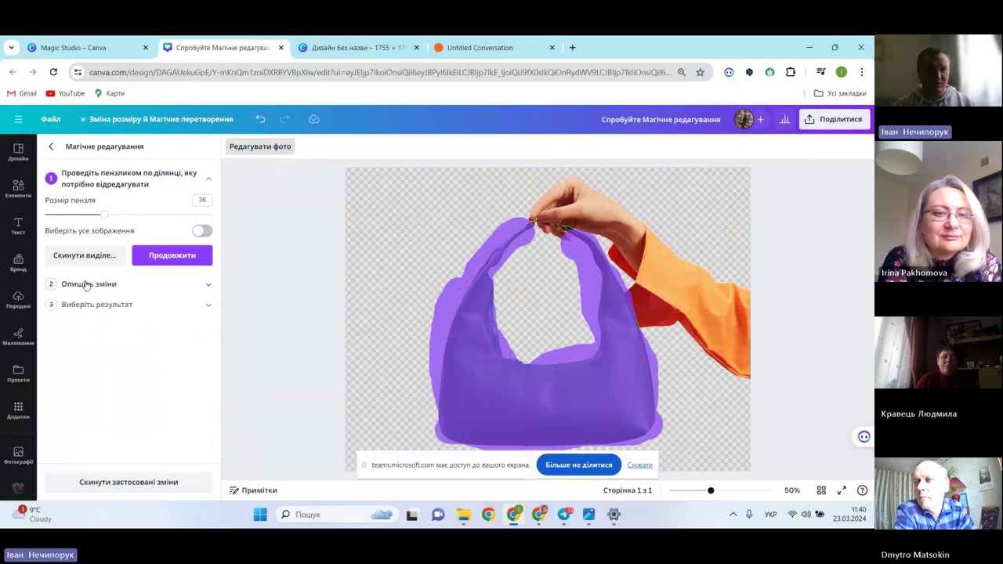
Describe the Magic Edit change for the brushed bag as "Добавити вінок з квітів" and generate the results
{"action": "left_click", "coordinate": [86, 284]}
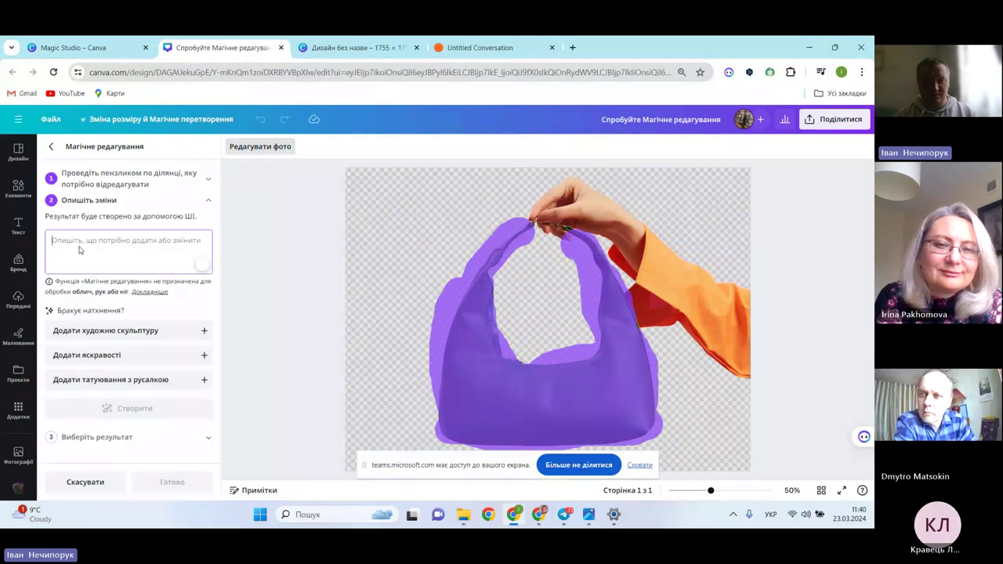
{"action": "type", "text": "Д"}
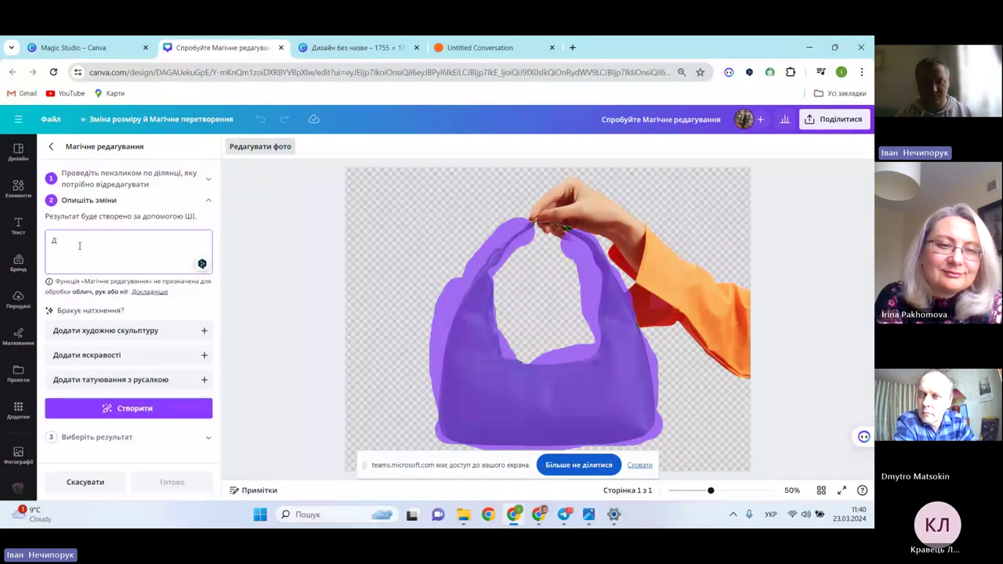
{"action": "type", "text": "об"}
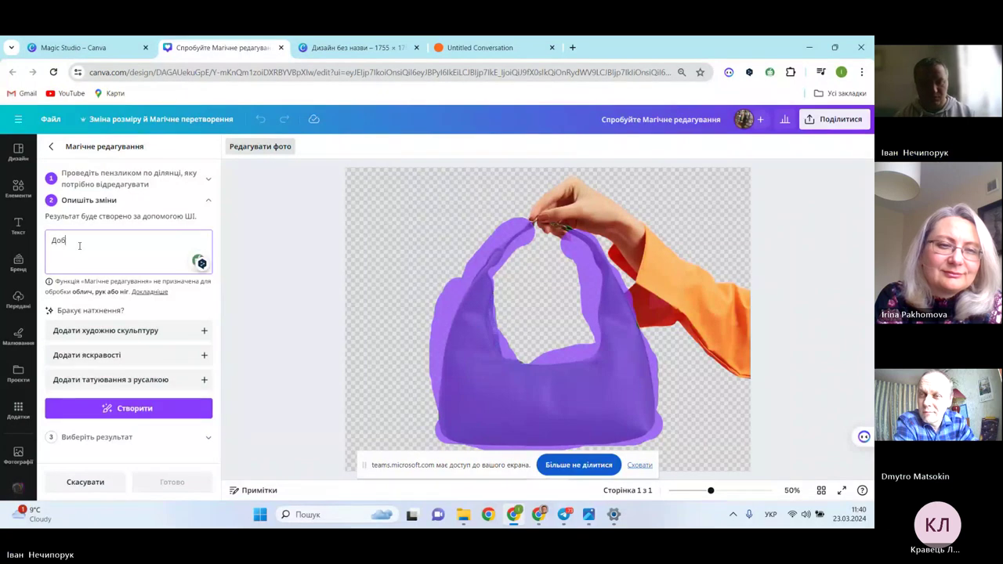
{"action": "type", "text": "авити"}
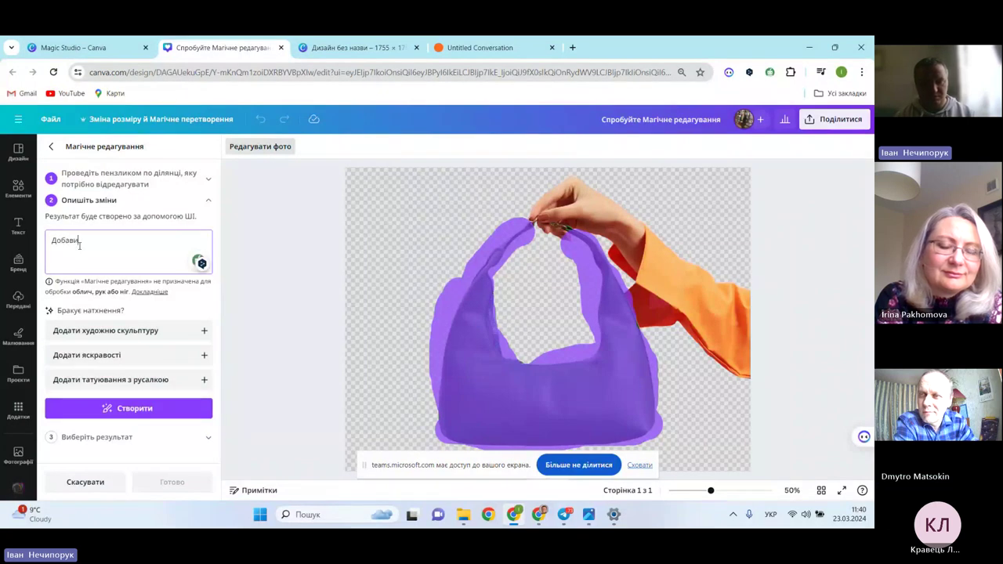
{"action": "type", "text": " вінок "}
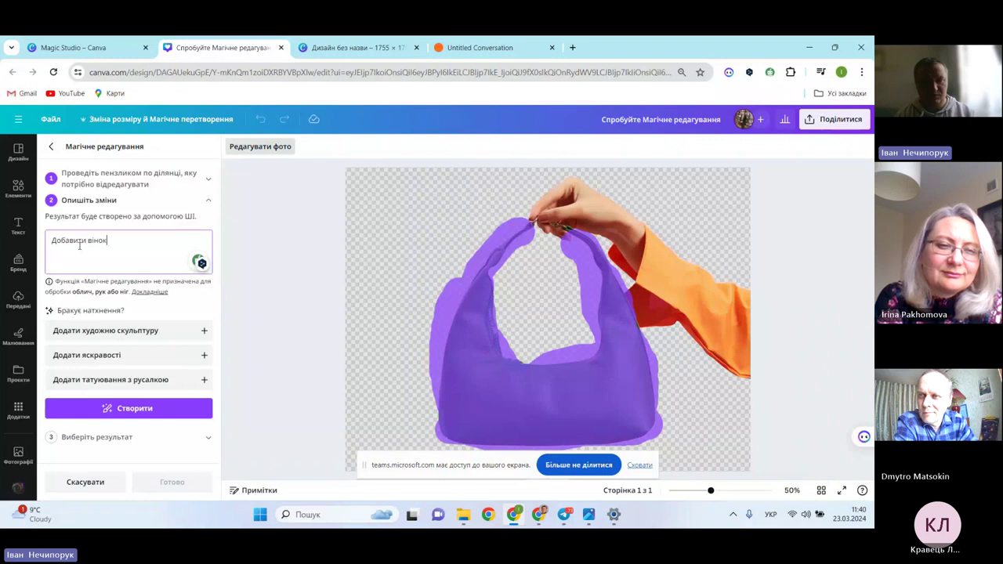
{"action": "type", "text": "з квітів"}
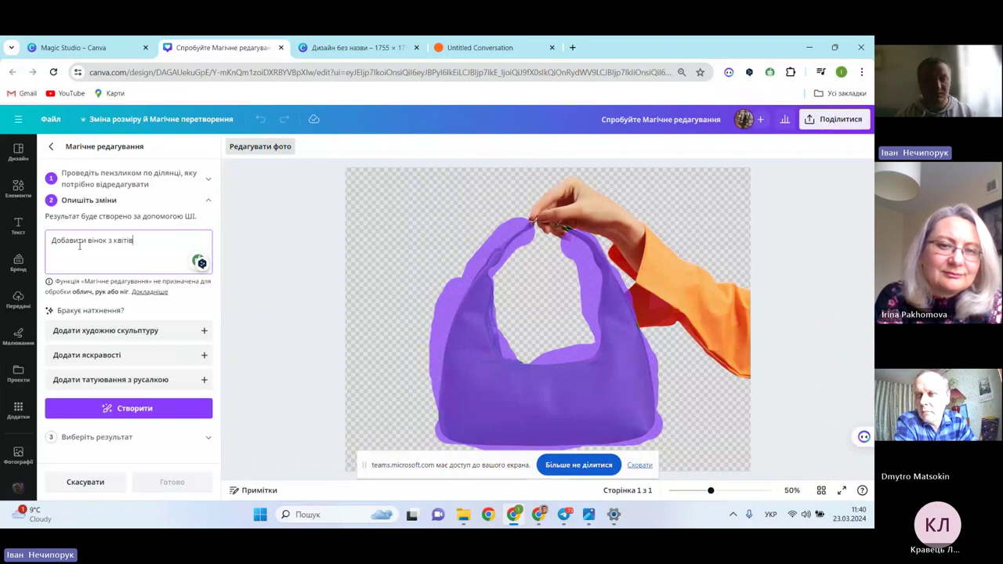
{"action": "left_click", "coordinate": [102, 408]}
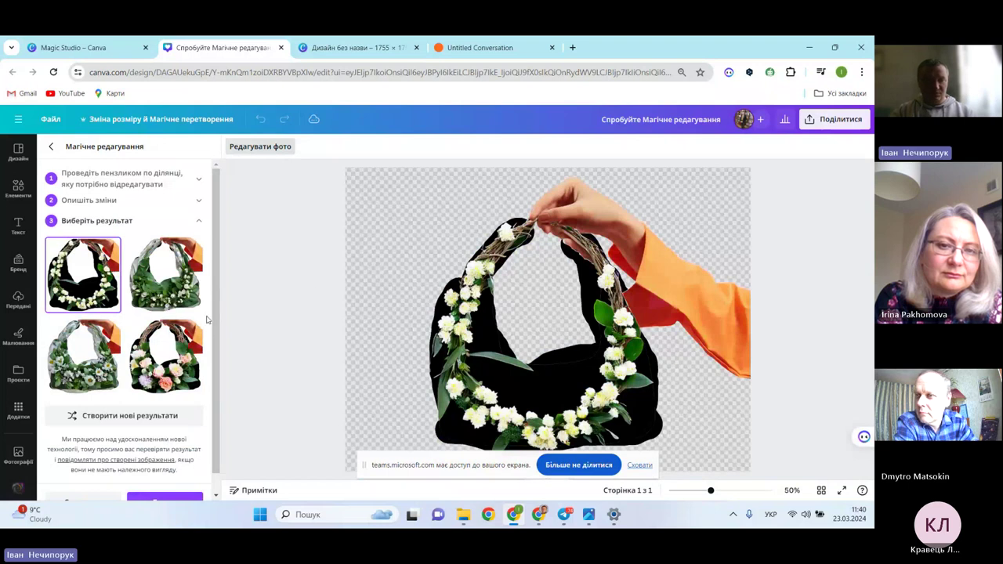
Compare the generated bag variants, choose the one with large green leaves and small white flowers, and leave Magic Edit
{"action": "left_click", "coordinate": [104, 353]}
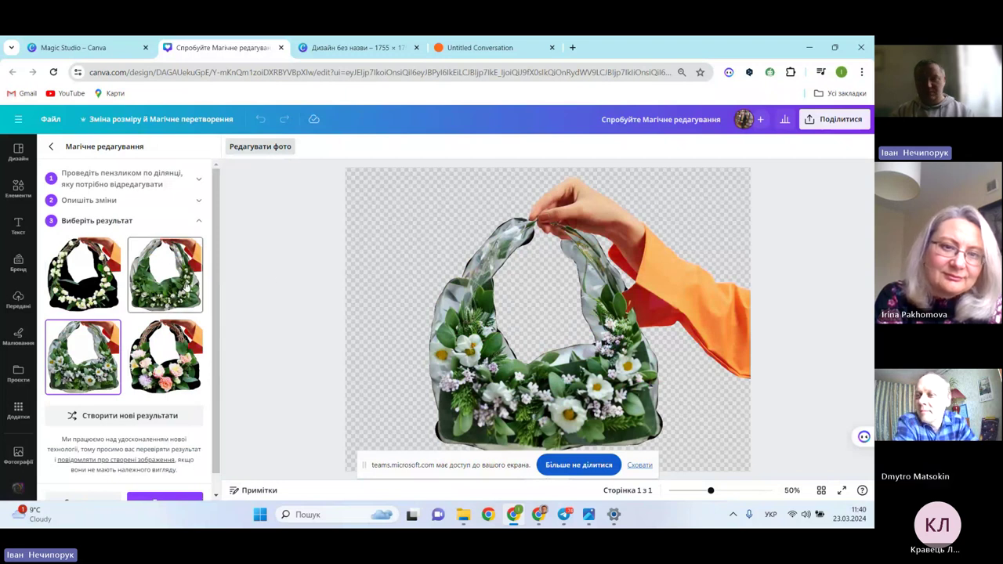
{"action": "left_click", "coordinate": [188, 287]}
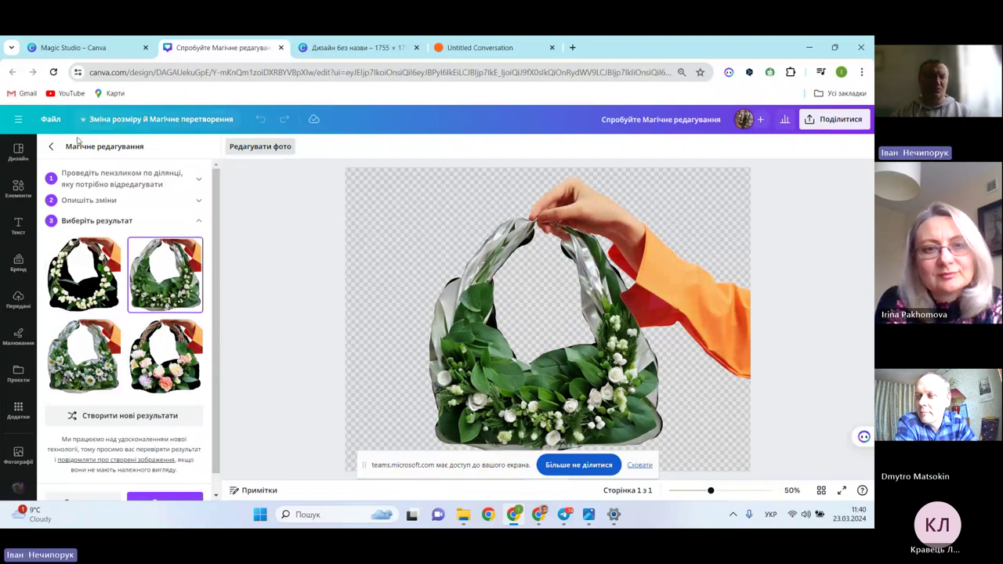
{"action": "left_click", "coordinate": [53, 148]}
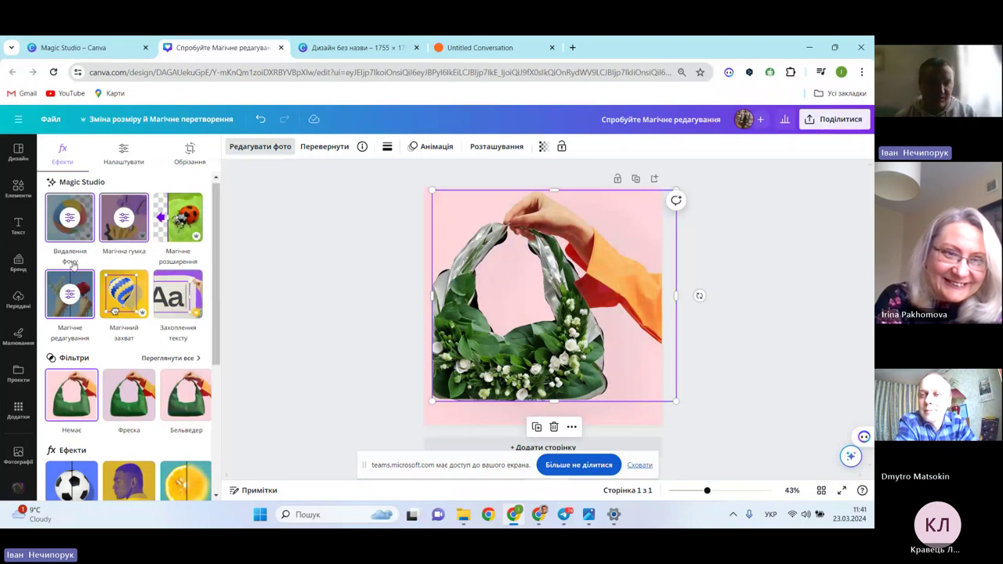
Look through the photo's filters, effects and apps, and open Image Upscaler for the edited handbag photo
{"action": "scroll", "coordinate": [114, 312], "scroll_direction": "down", "scroll_amount": 2}
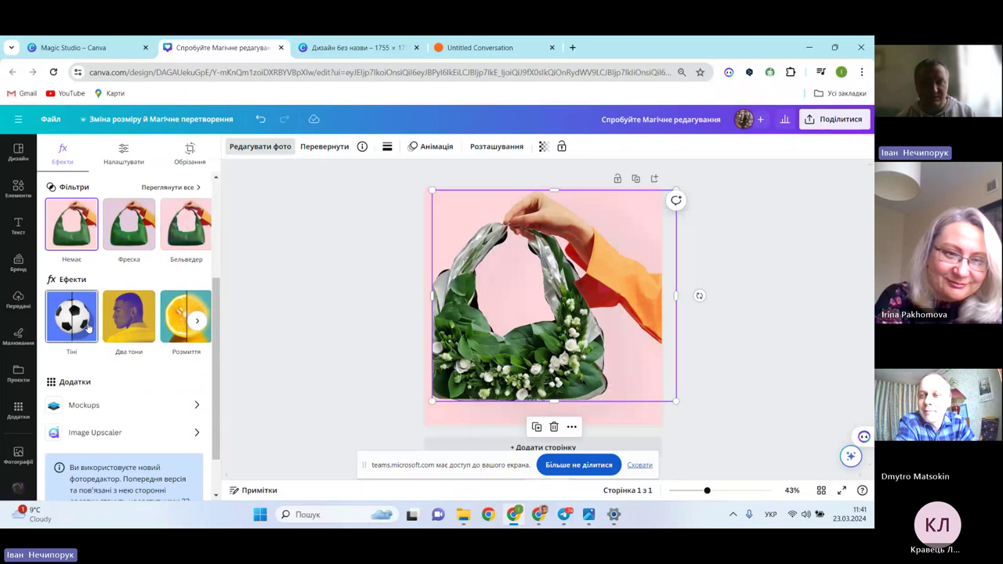
{"action": "scroll", "coordinate": [173, 337], "scroll_direction": "down", "scroll_amount": 1}
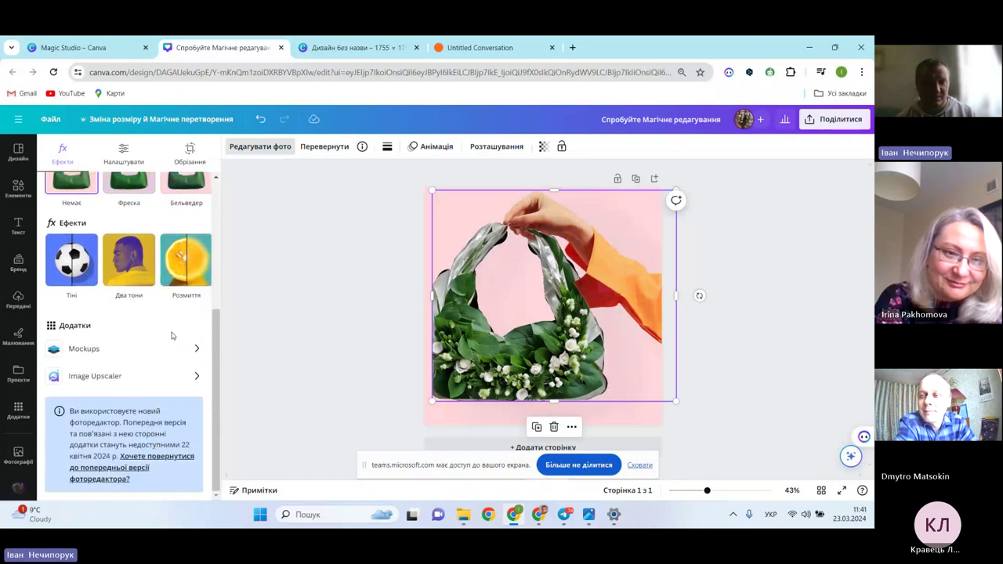
{"action": "left_click", "coordinate": [109, 378]}
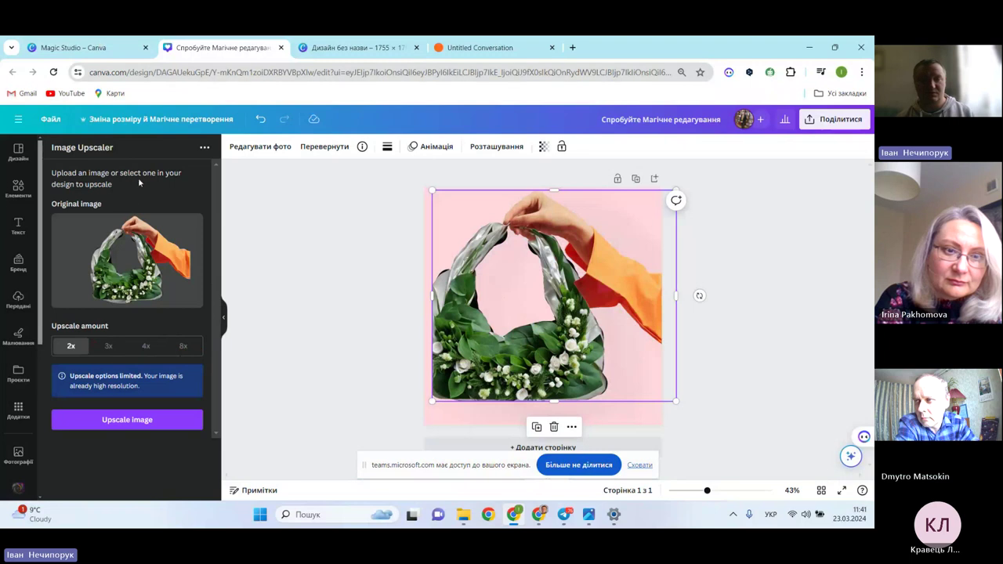
Find the Sketch To Life app among the AI-based apps and sketch an apple with a stem and leaf
{"action": "left_click", "coordinate": [27, 415]}
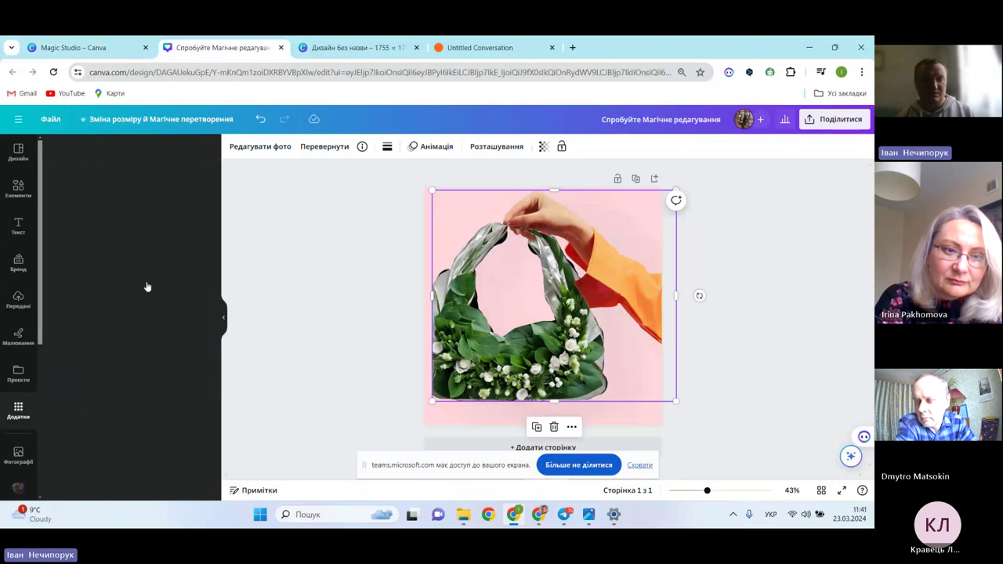
{"action": "scroll", "coordinate": [126, 304], "scroll_direction": "down", "scroll_amount": 3}
{"action": "scroll", "coordinate": [126, 314], "scroll_direction": "down", "scroll_amount": 3}
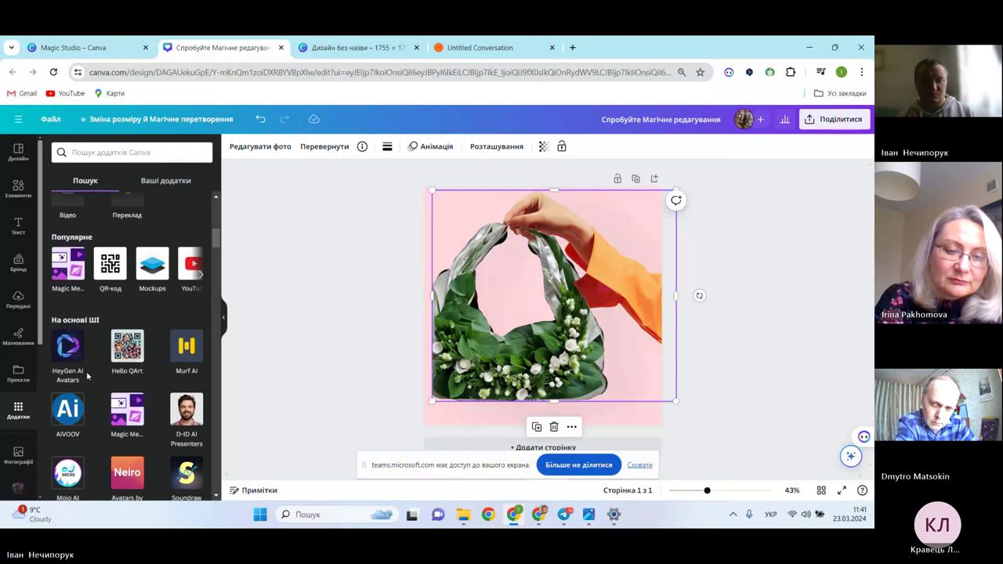
{"action": "scroll", "coordinate": [87, 376], "scroll_direction": "down", "scroll_amount": 2}
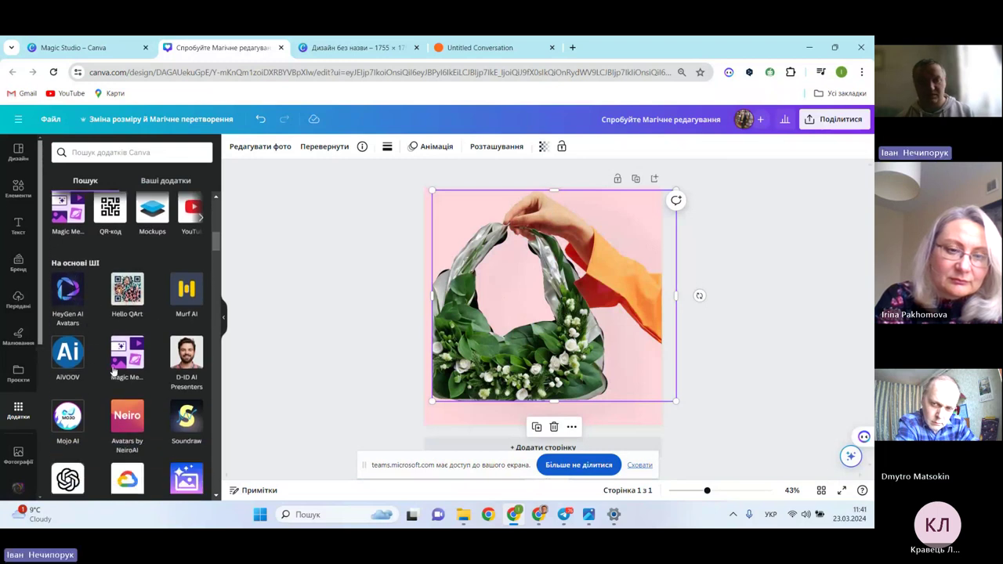
{"action": "scroll", "coordinate": [206, 366], "scroll_direction": "down", "scroll_amount": 1}
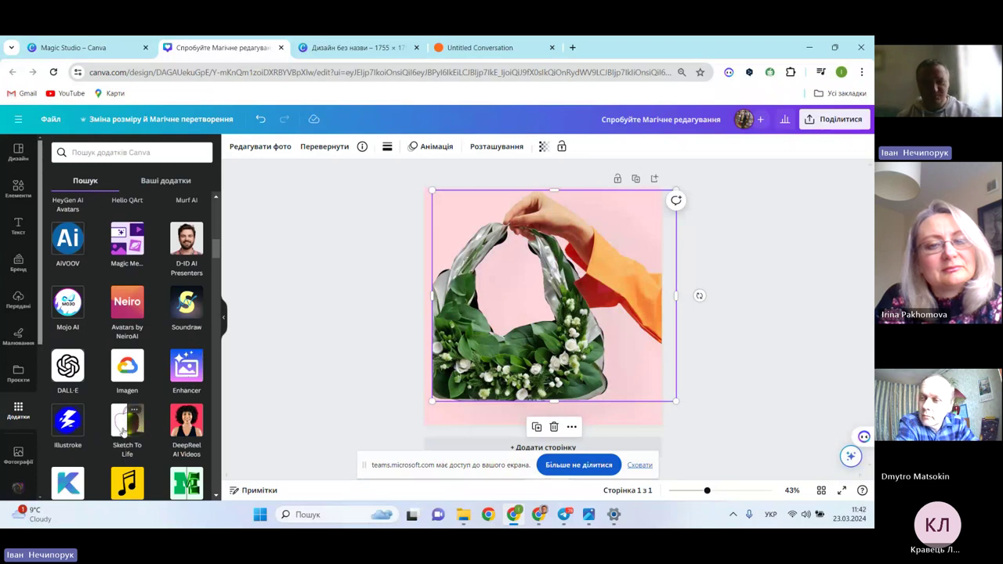
{"action": "left_click", "coordinate": [126, 428]}
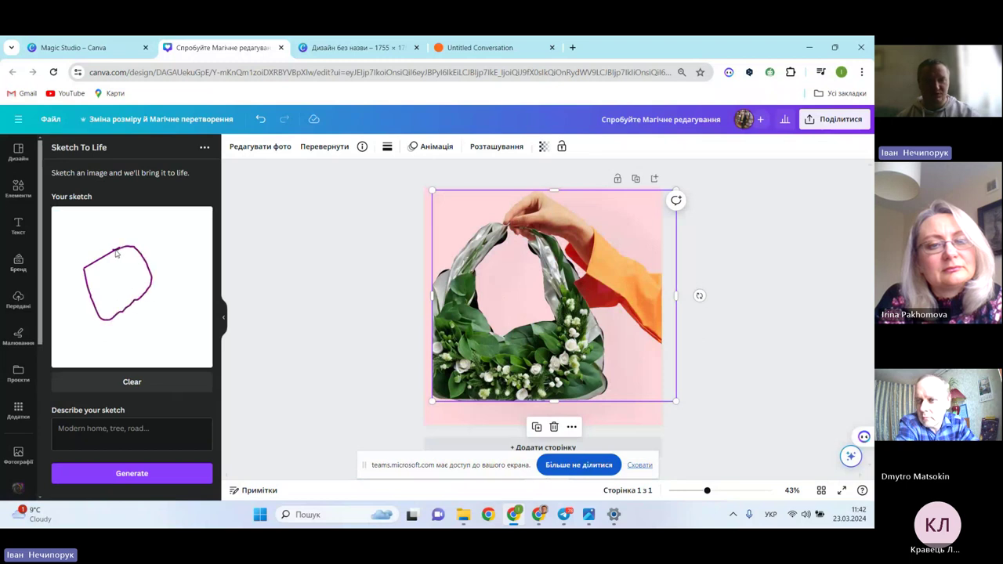
{"action": "mouse_move", "coordinate": [146, 236]}
{"action": "left_mouse_down"}
{"action": "mouse_move", "coordinate": [142, 244]}
{"action": "mouse_move", "coordinate": [110, 236]}
{"action": "mouse_move", "coordinate": [121, 248]}
{"action": "left_mouse_up"}
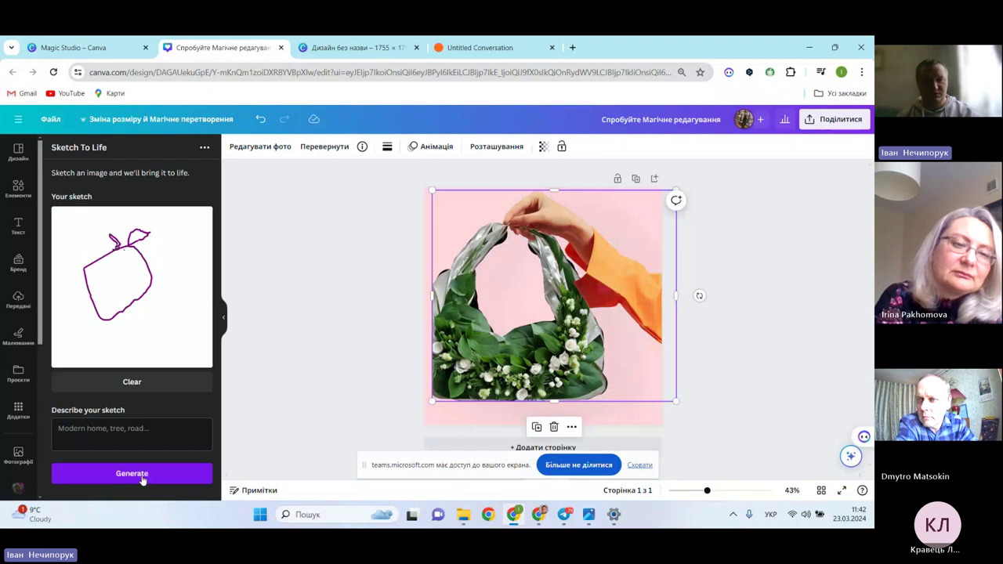
Describe the sketch as "apple" and generate an image from it in Sketch To Life
{"action": "left_click", "coordinate": [116, 439]}
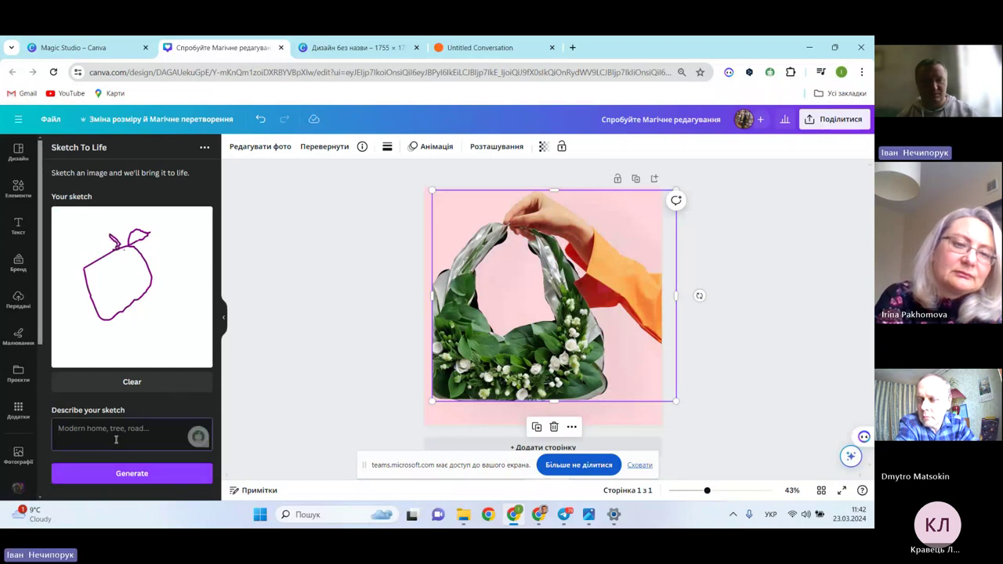
{"action": "type", "text": "ф"}
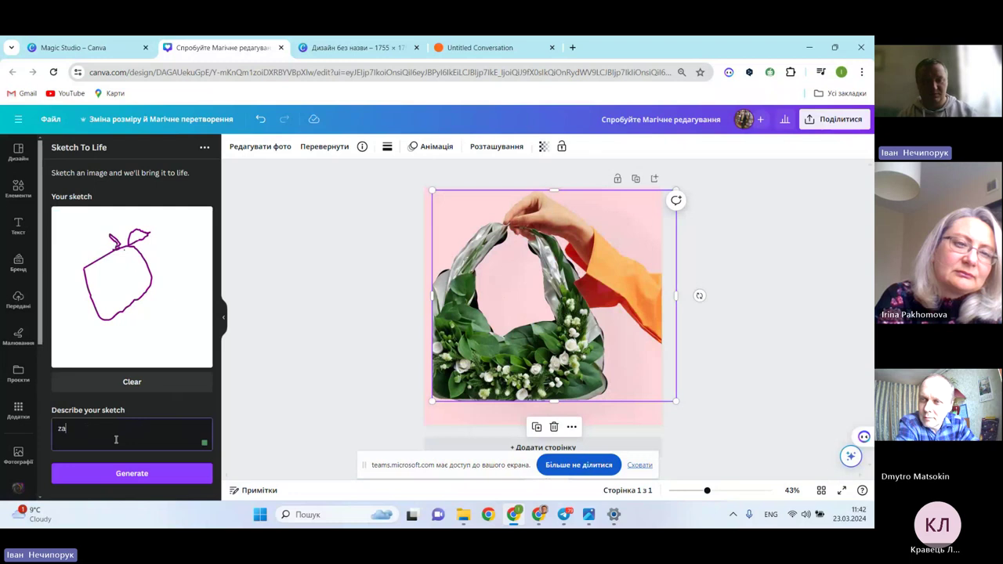
{"action": "key", "text": "BackSpace"}
{"action": "key", "text": "BackSpace"}
{"action": "type", "text": "app"}
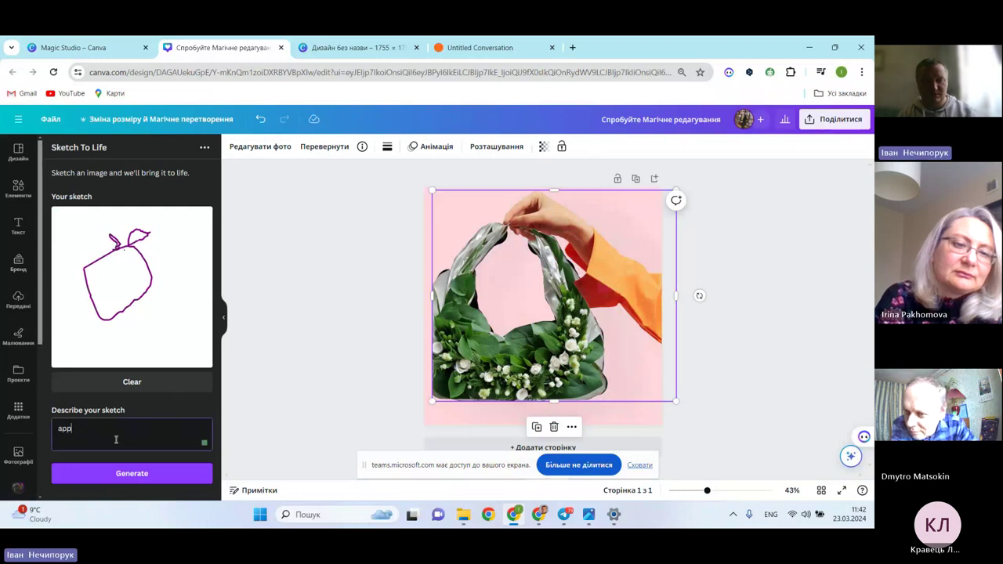
{"action": "type", "text": "le"}
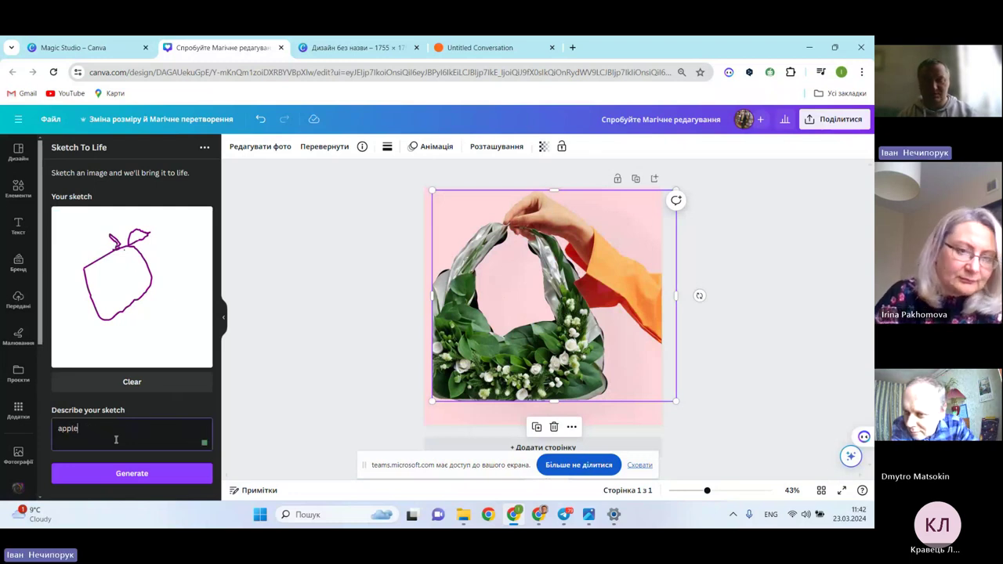
{"action": "left_click", "coordinate": [130, 475]}
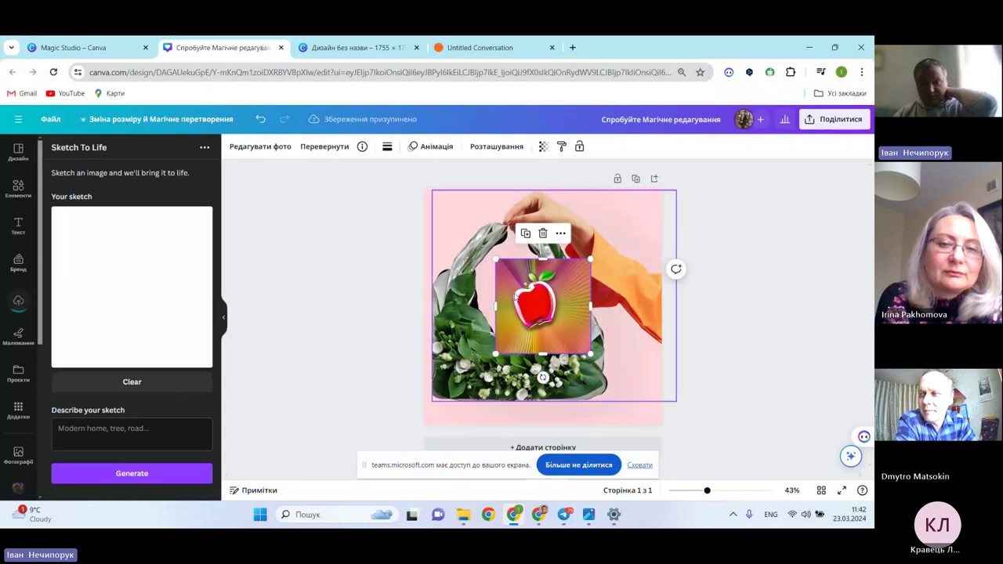
Move the generated apple image across the bag, and delete both it and the handbag photo from the pink page
{"action": "left_click_drag", "start_coordinate": [551, 310], "coordinate": [496, 321]}
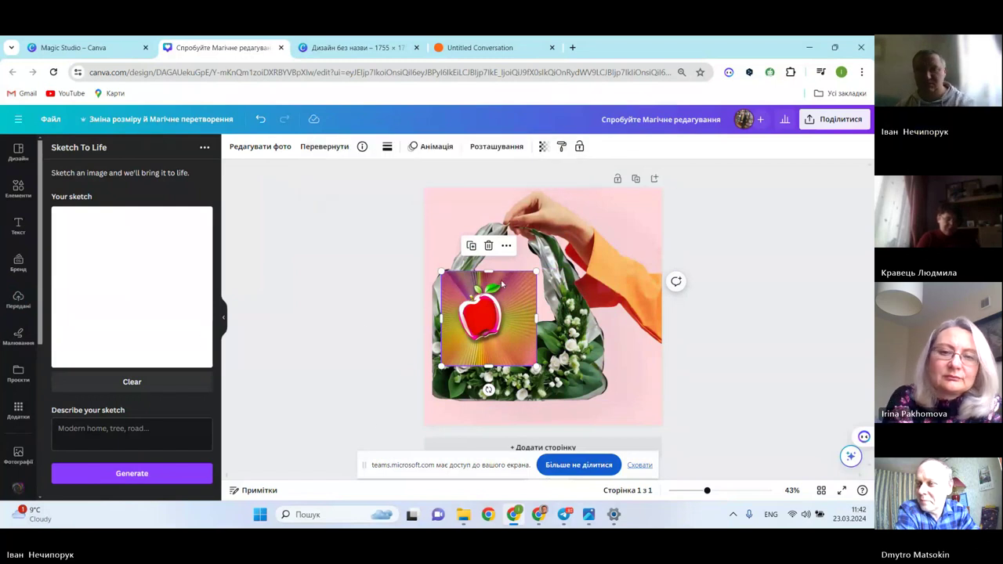
{"action": "left_click", "coordinate": [488, 246]}
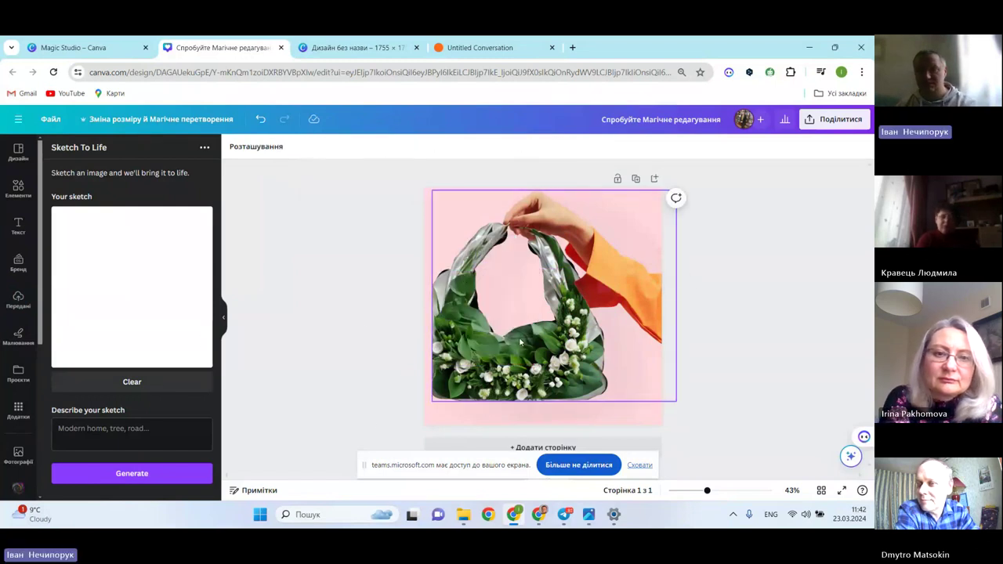
{"action": "key", "text": "Delete"}
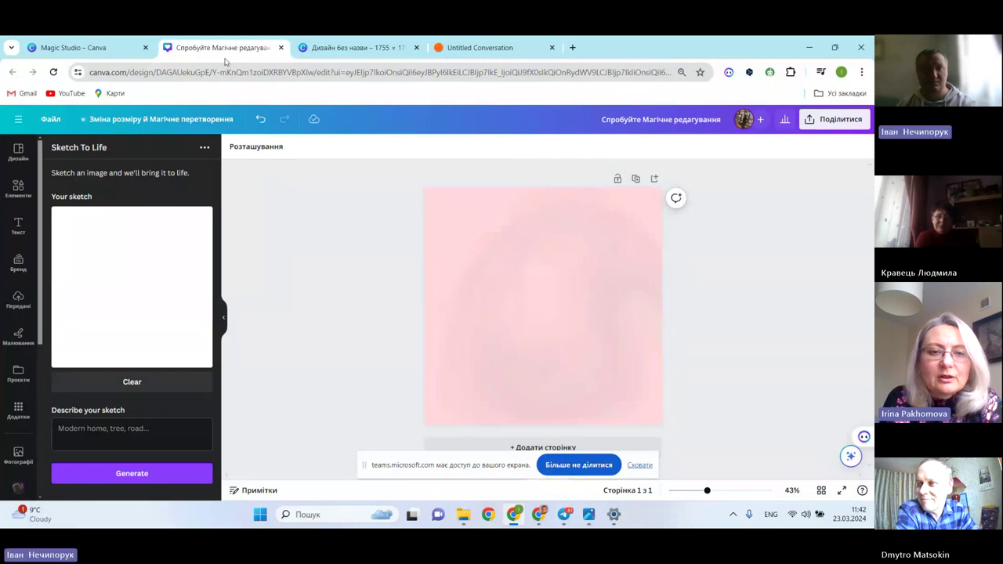
Switch to the 1755 × 1755 px portrait design and bring the Microsoft Teams browser window to the front
{"action": "left_click", "coordinate": [390, 49]}
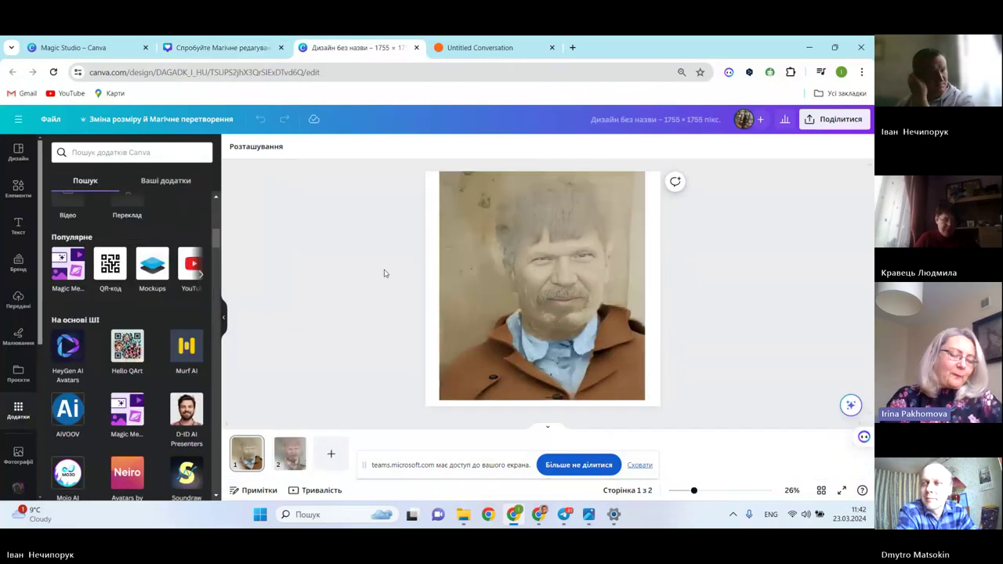
{"action": "mouse_move", "coordinate": [546, 525]}
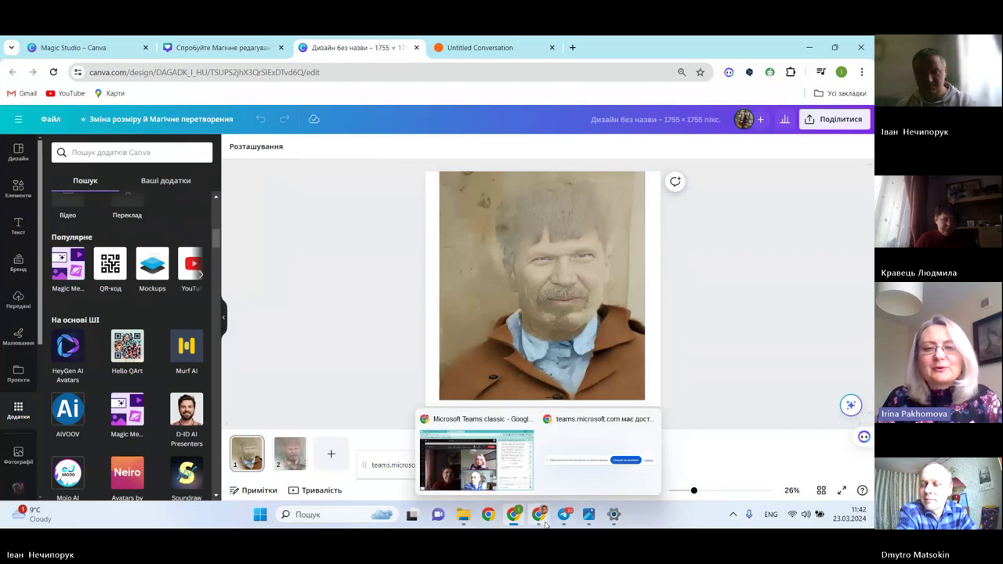
{"action": "left_click", "coordinate": [514, 517]}
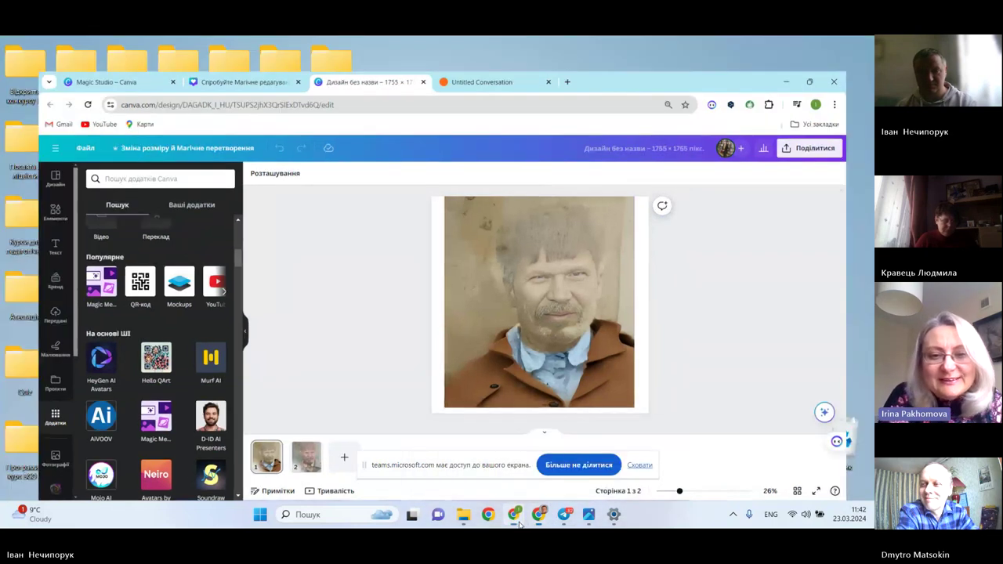
{"action": "left_click", "coordinate": [514, 518]}
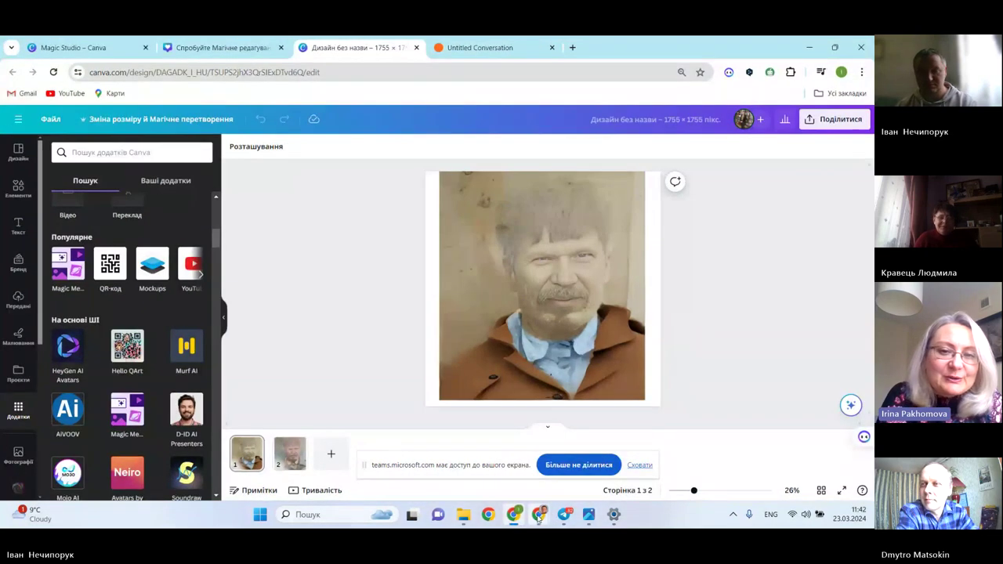
{"action": "mouse_move", "coordinate": [539, 525]}
{"action": "left_click", "coordinate": [533, 455]}
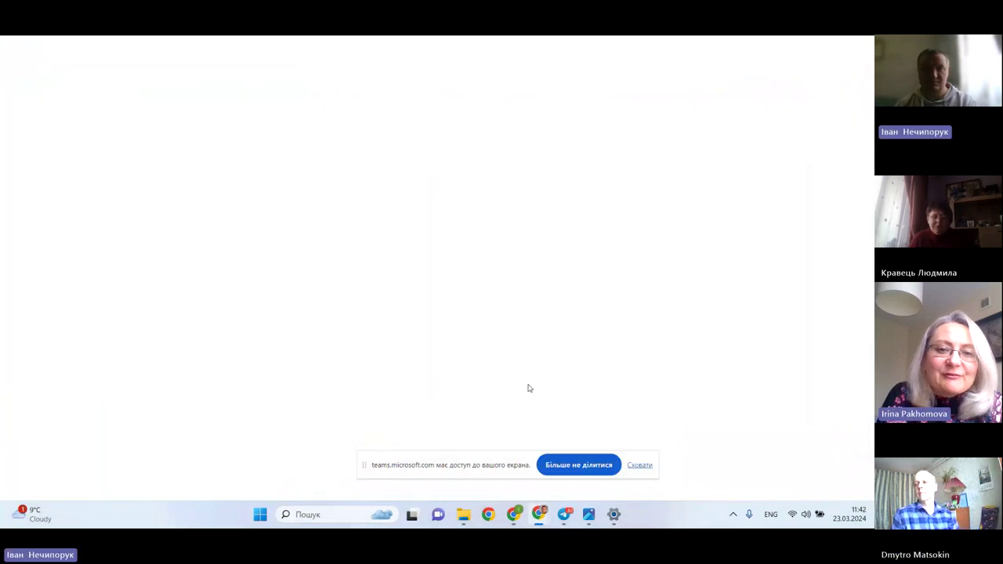